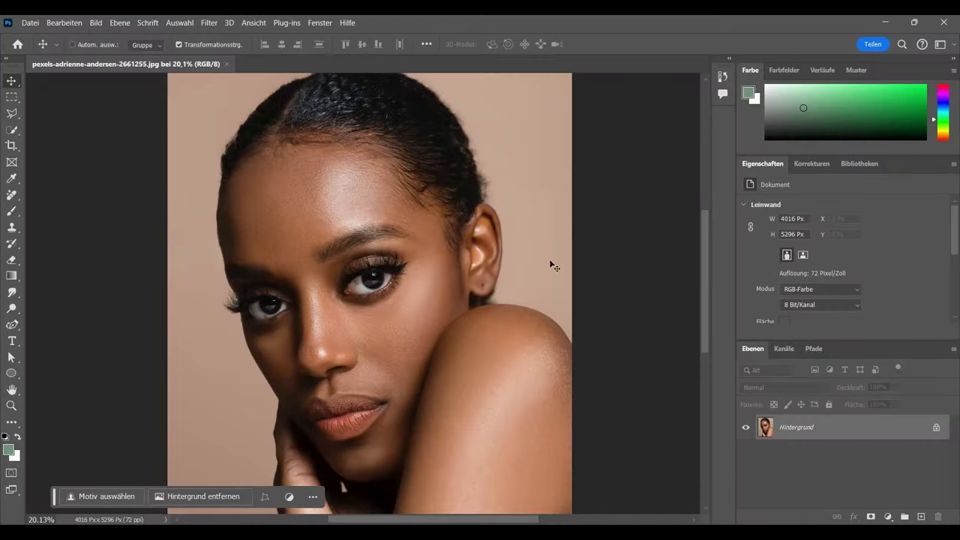
Step: Duplicate the portrait into Ebene 1 and desaturate it to greyscale
{"action": "scroll", "coordinate": [242, 267], "scroll_direction": "up", "scroll_amount": 3}
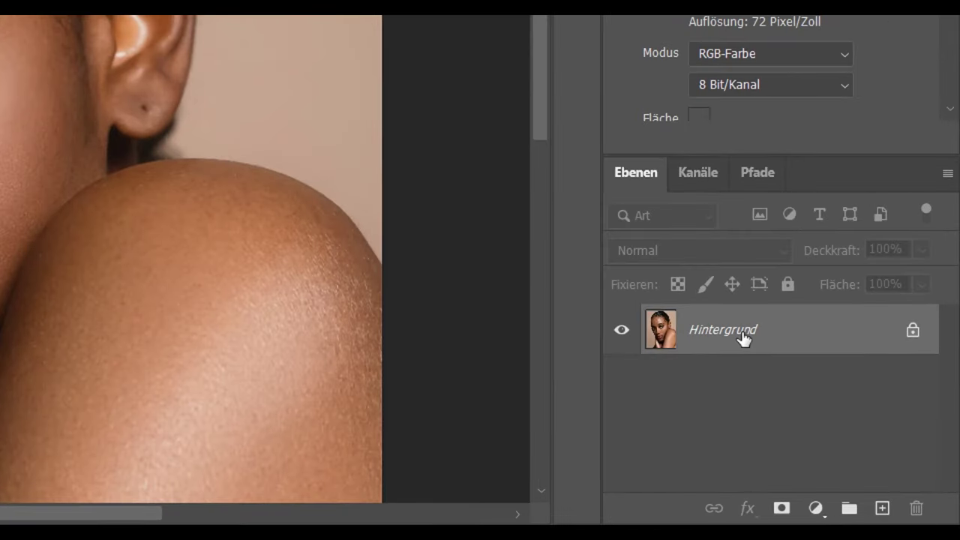
{"action": "key", "text": "ctrl+j"}
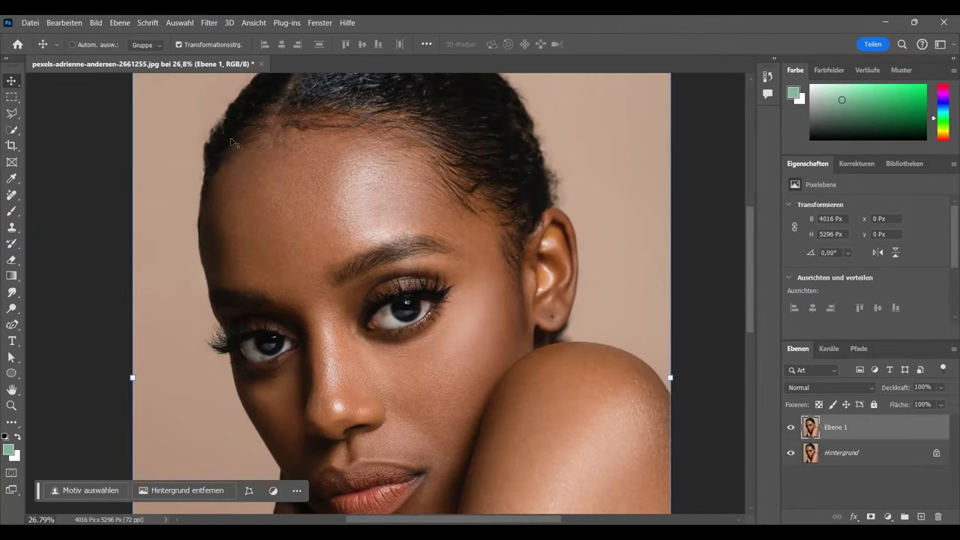
{"action": "left_click", "coordinate": [99, 26]}
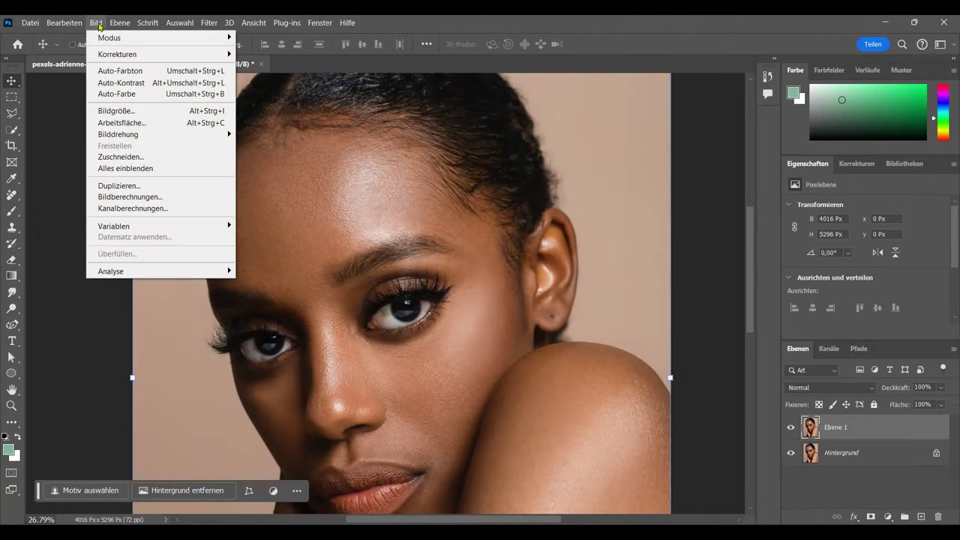
{"action": "mouse_move", "coordinate": [117, 54]}
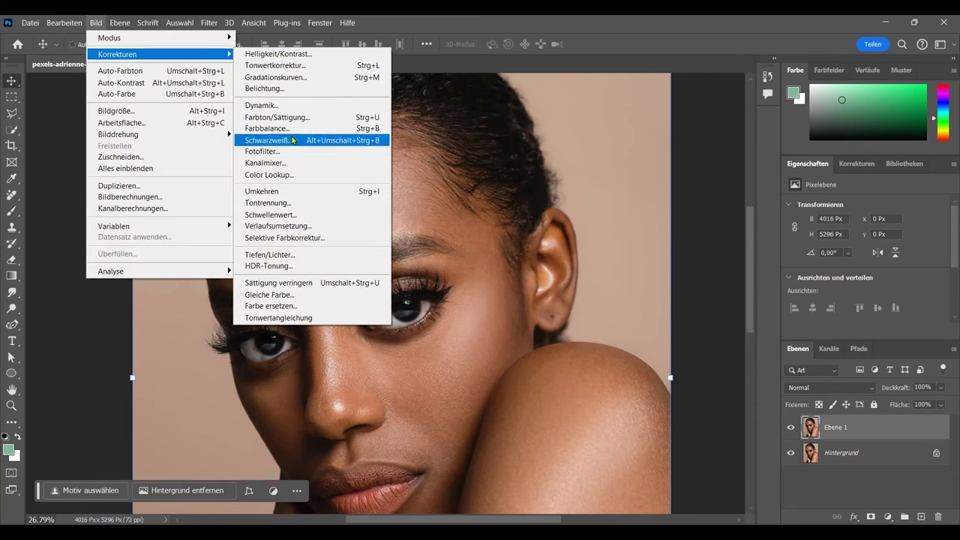
{"action": "left_click", "coordinate": [326, 284]}
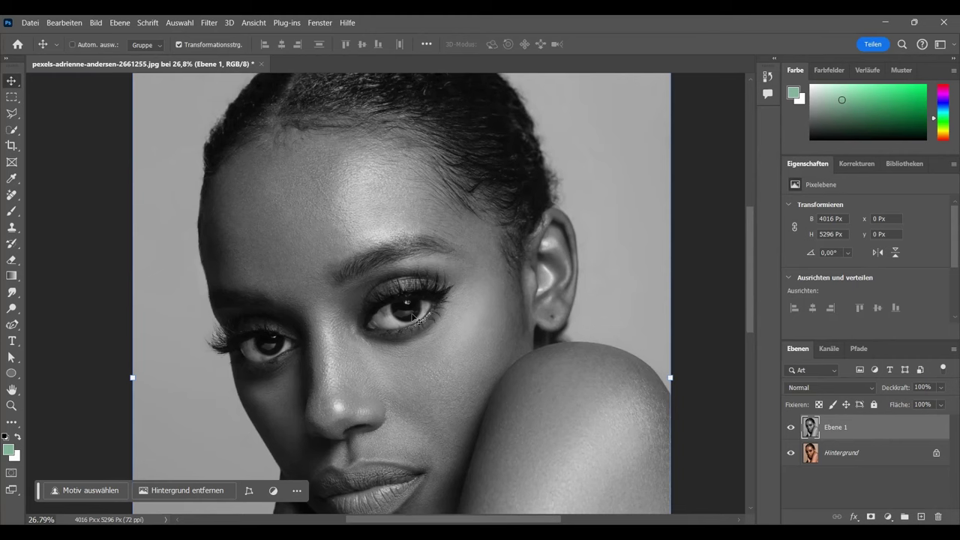
Step: Convert Ebene 1 into a smart object
{"action": "right_click", "coordinate": [886, 431]}
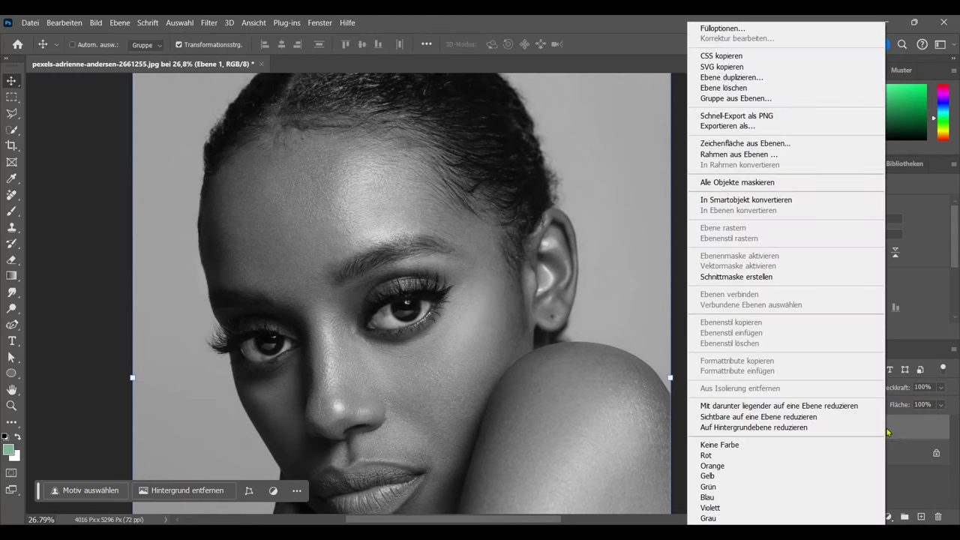
{"action": "left_click", "coordinate": [790, 206]}
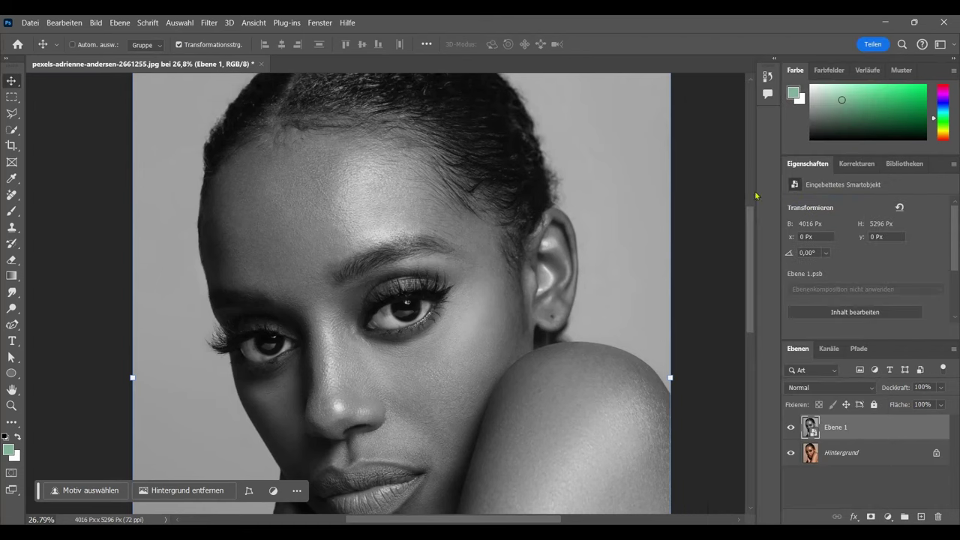
{"action": "left_click", "coordinate": [215, 25]}
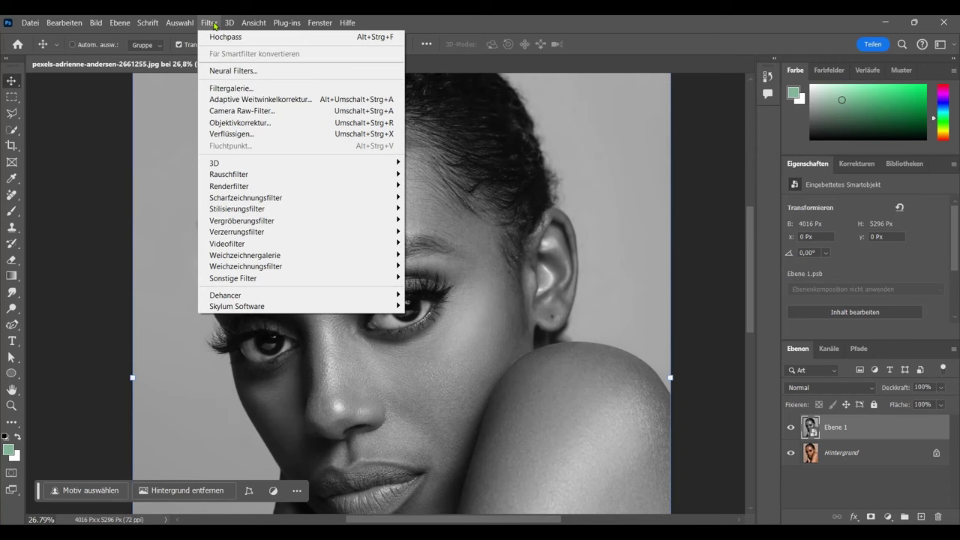
{"action": "mouse_move", "coordinate": [233, 279]}
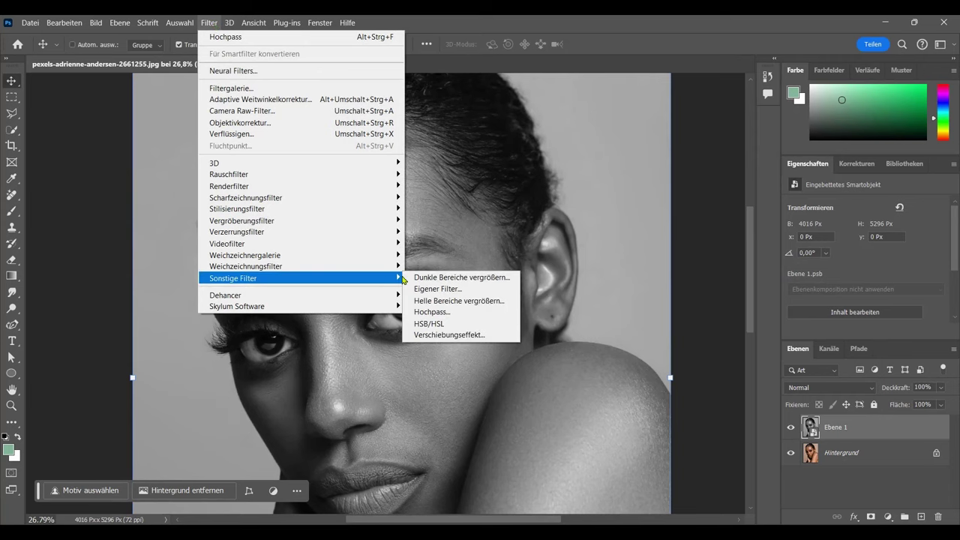
Step: Apply a Hochpass smart filter to Ebene 1 with a radius of about 7,2 pixels
{"action": "left_click", "coordinate": [460, 312]}
{"action": "left_click_drag", "start_coordinate": [691, 122], "coordinate": [685, 131]}
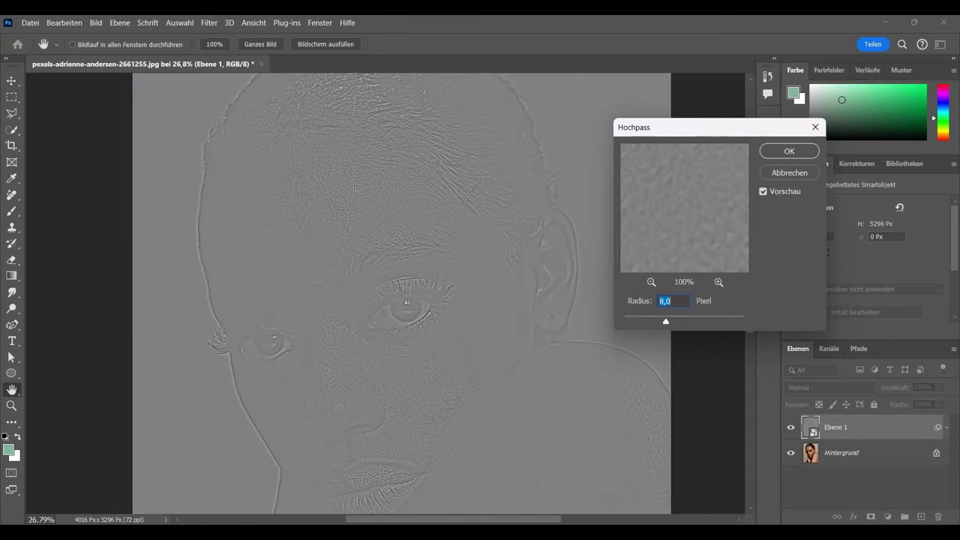
{"action": "left_click_drag", "start_coordinate": [684, 322], "coordinate": [701, 321]}
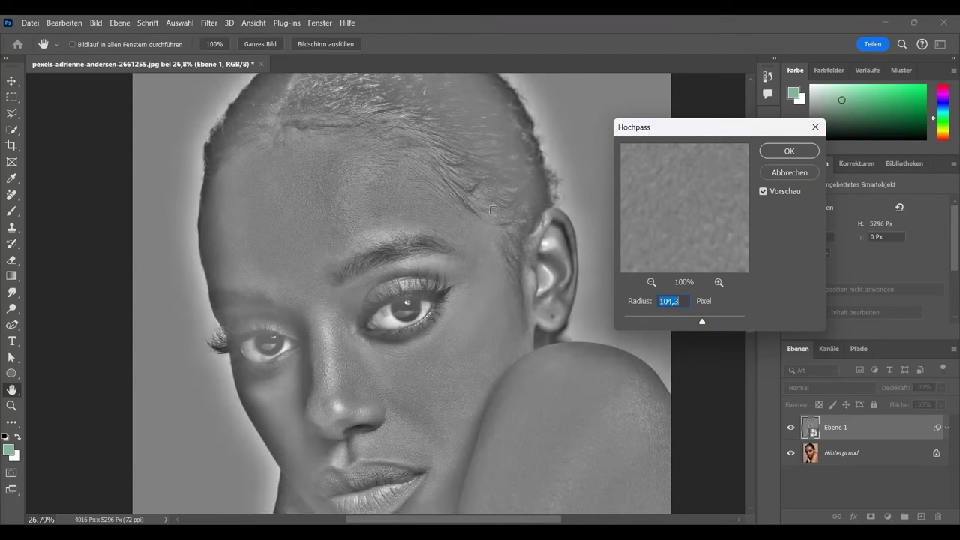
{"action": "left_click_drag", "start_coordinate": [641, 321], "coordinate": [633, 321]}
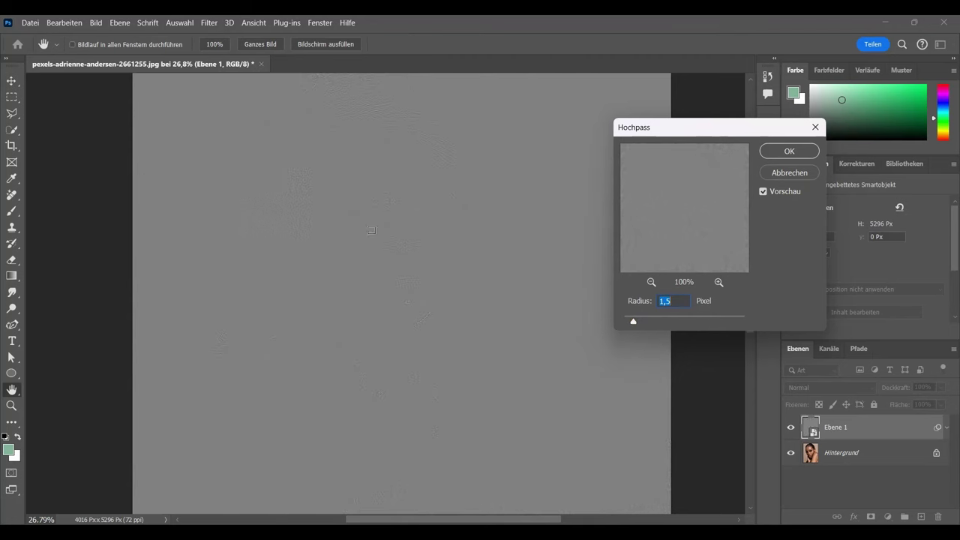
{"action": "left_click_drag", "start_coordinate": [638, 321], "coordinate": [665, 324]}
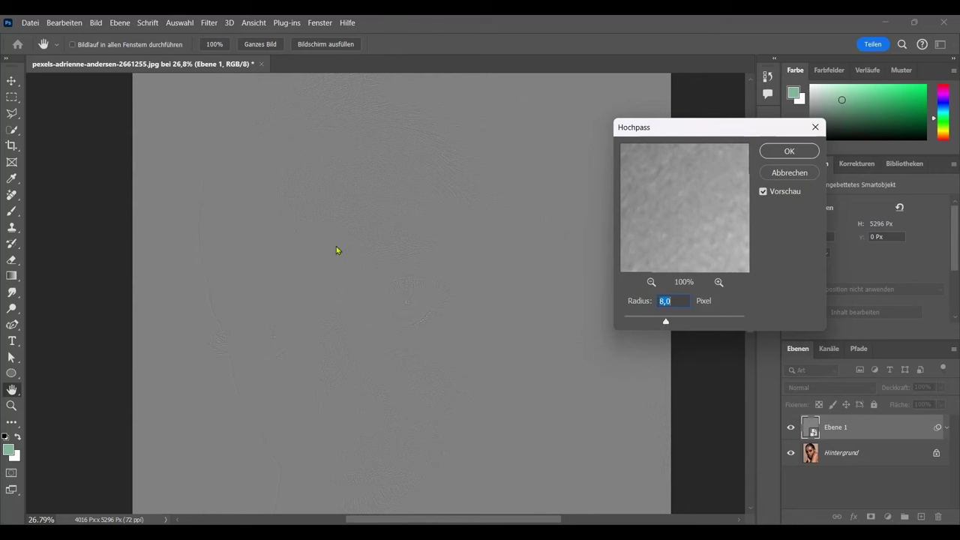
{"action": "left_click", "coordinate": [798, 155]}
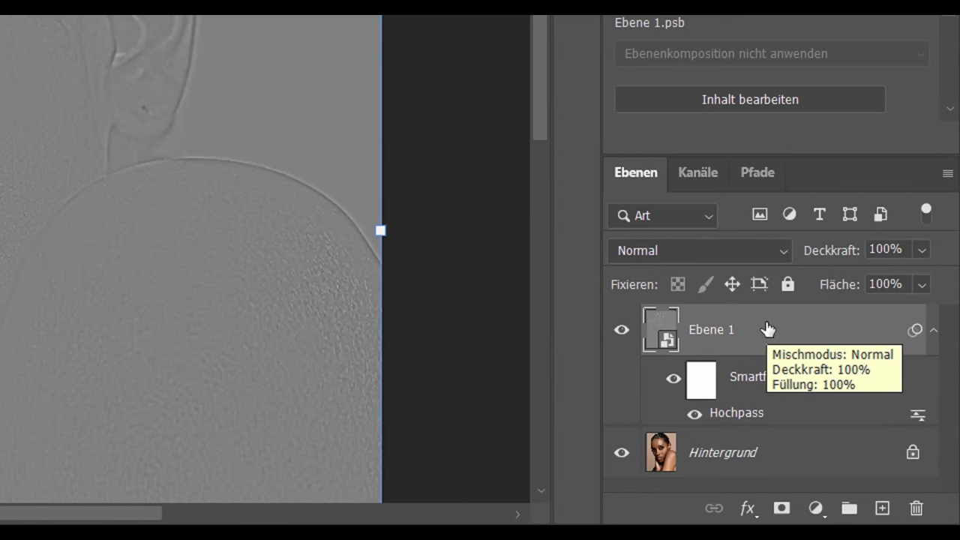
{"action": "left_click", "coordinate": [786, 256]}
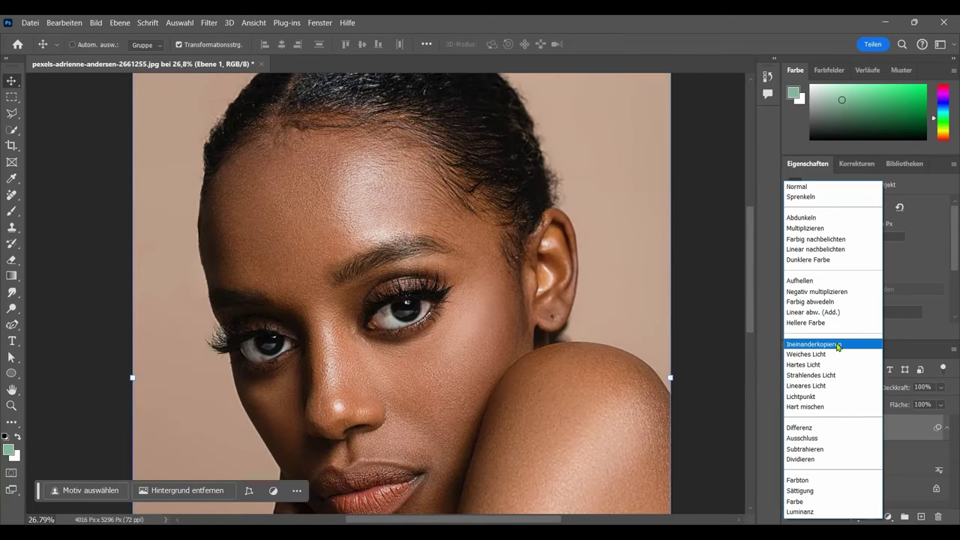
Step: Set Ebene 1 to Ineinanderkopieren and toggle its visibility to compare before and after
{"action": "left_click", "coordinate": [838, 346]}
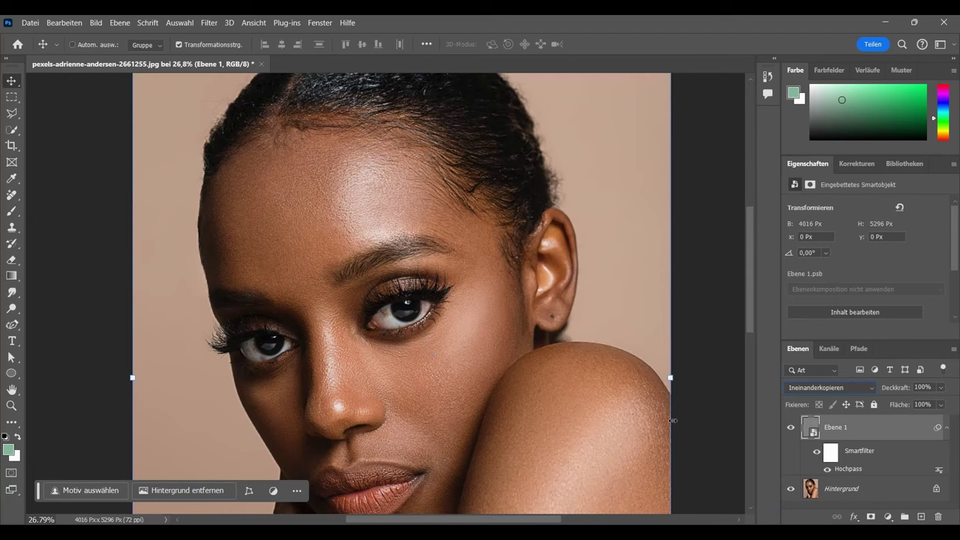
{"action": "left_click", "coordinate": [791, 427]}
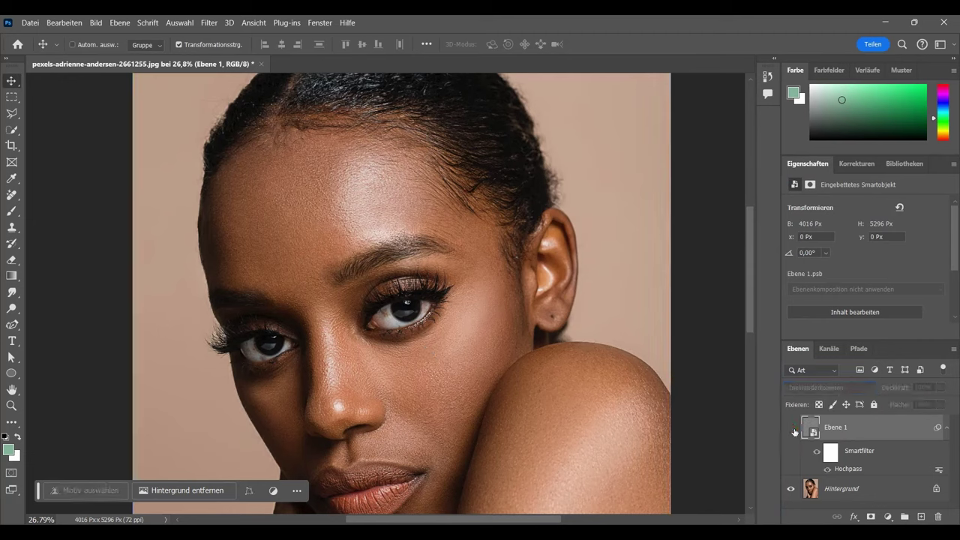
{"action": "left_click", "coordinate": [791, 428]}
{"action": "left_click", "coordinate": [792, 428]}
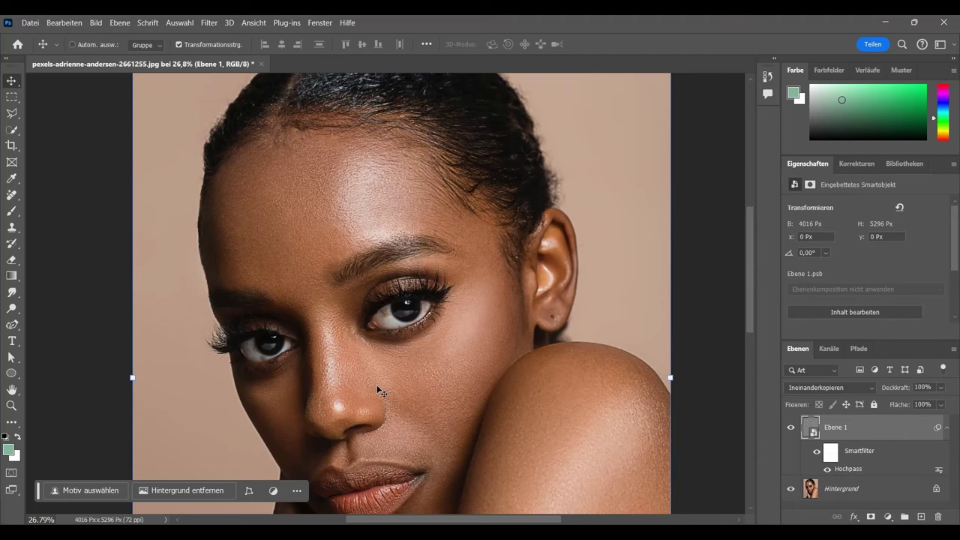
{"action": "scroll", "coordinate": [331, 227], "scroll_direction": "up", "scroll_amount": 2}
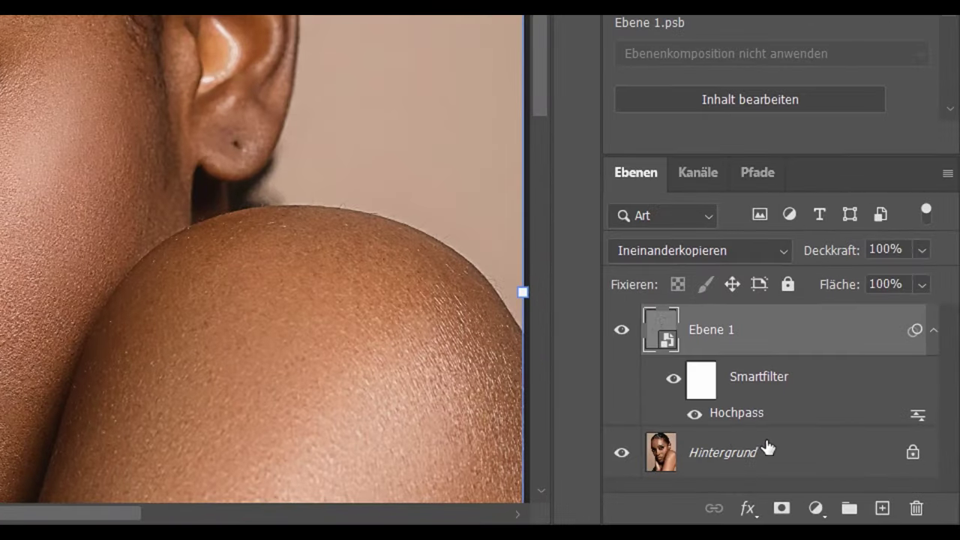
Step: Add empty Ebene 2 above Hintergrund and clip Ebene 1 onto it as a clipping mask
{"action": "left_click", "coordinate": [741, 466]}
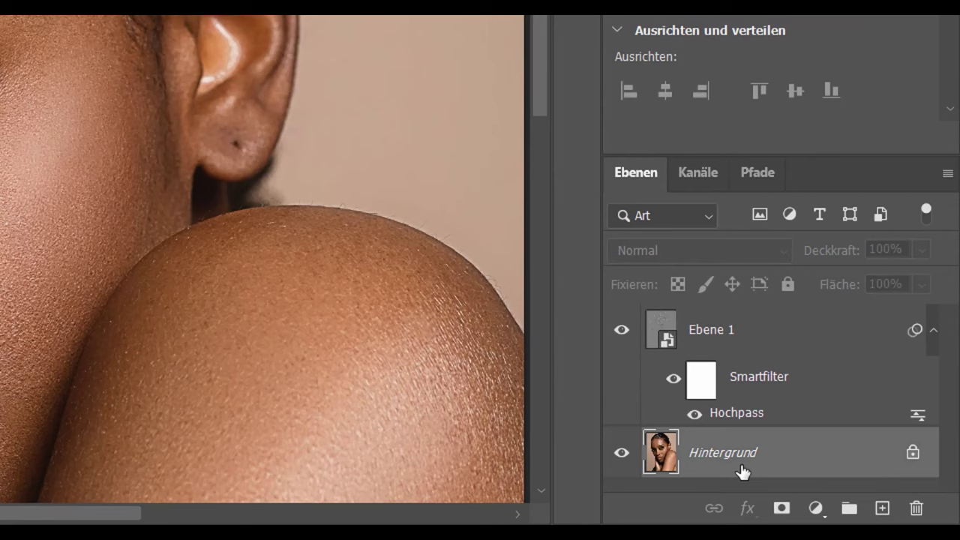
{"action": "left_click", "coordinate": [882, 509]}
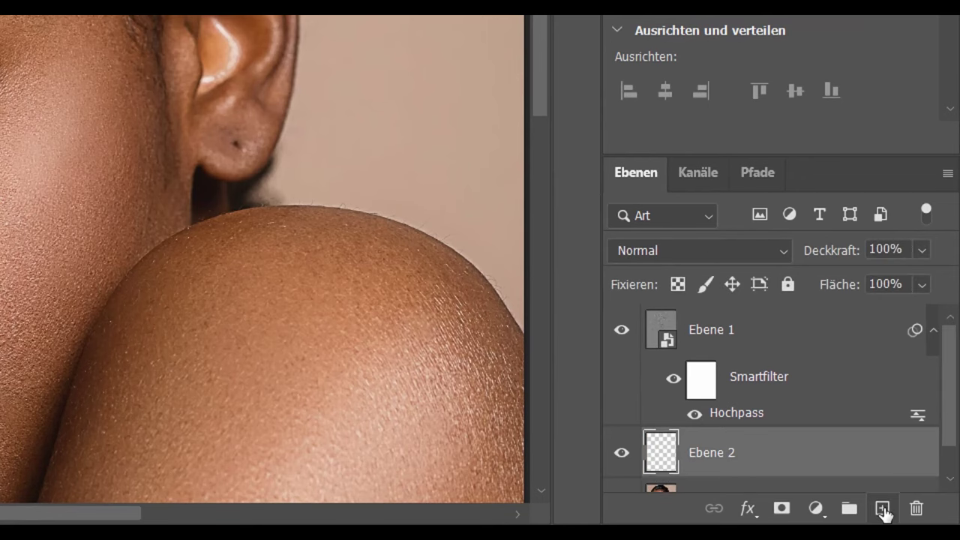
{"action": "left_click", "coordinate": [931, 346]}
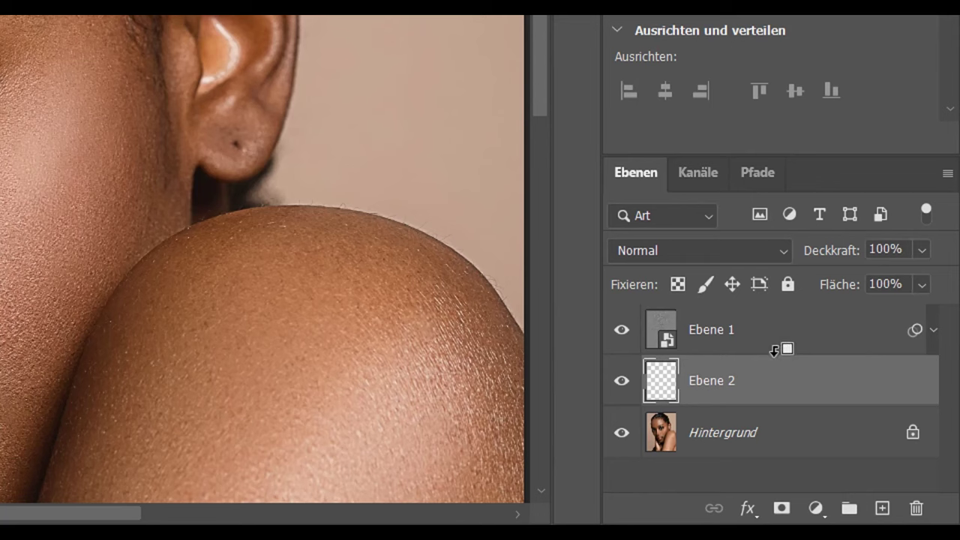
{"action": "left_click", "coordinate": [767, 351], "text": "alt"}
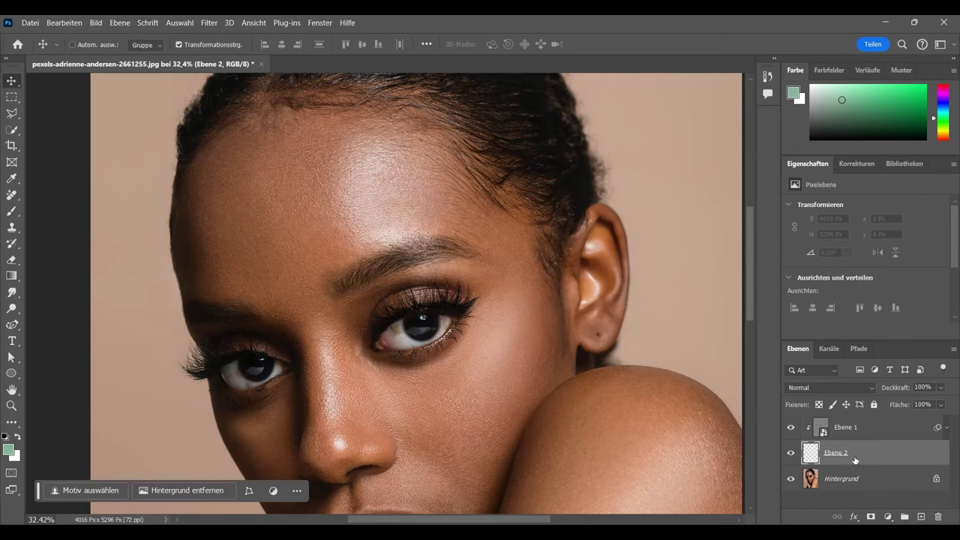
Step: Select the Brush tool and set its hardness to 24% and size to 187 px
{"action": "left_click", "coordinate": [11, 211]}
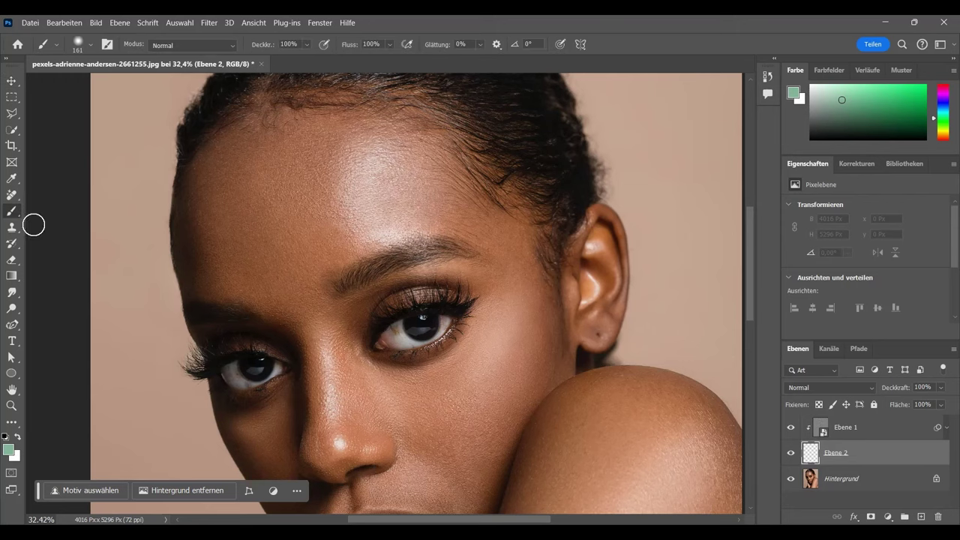
{"action": "scroll", "coordinate": [368, 226], "scroll_direction": "up", "scroll_amount": 1}
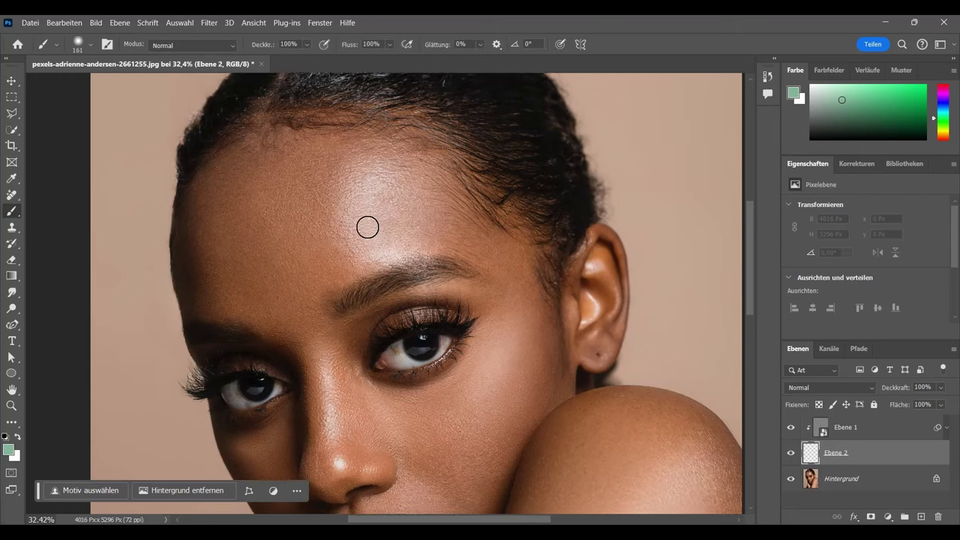
{"action": "scroll", "coordinate": [367, 227], "scroll_direction": "up", "scroll_amount": 1}
{"action": "scroll", "coordinate": [359, 231], "scroll_direction": "up", "scroll_amount": 1}
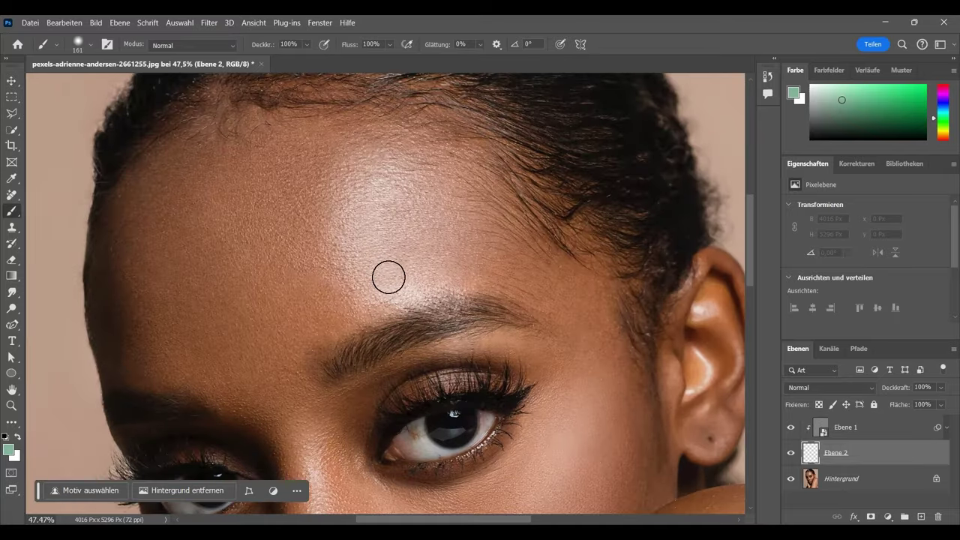
{"action": "scroll", "coordinate": [388, 276], "scroll_direction": "up", "scroll_amount": 1}
{"action": "scroll", "coordinate": [396, 279], "scroll_direction": "up", "scroll_amount": 1}
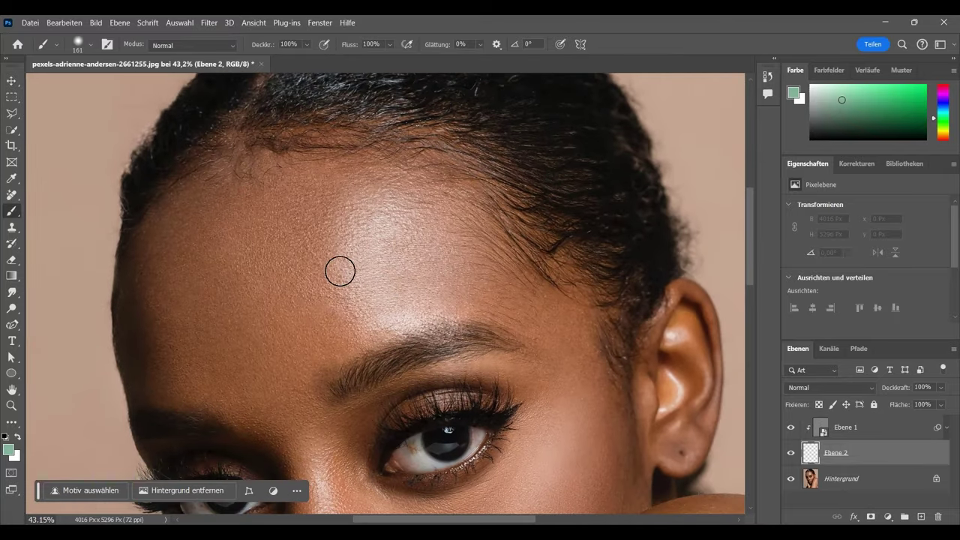
{"action": "left_click", "coordinate": [90, 46]}
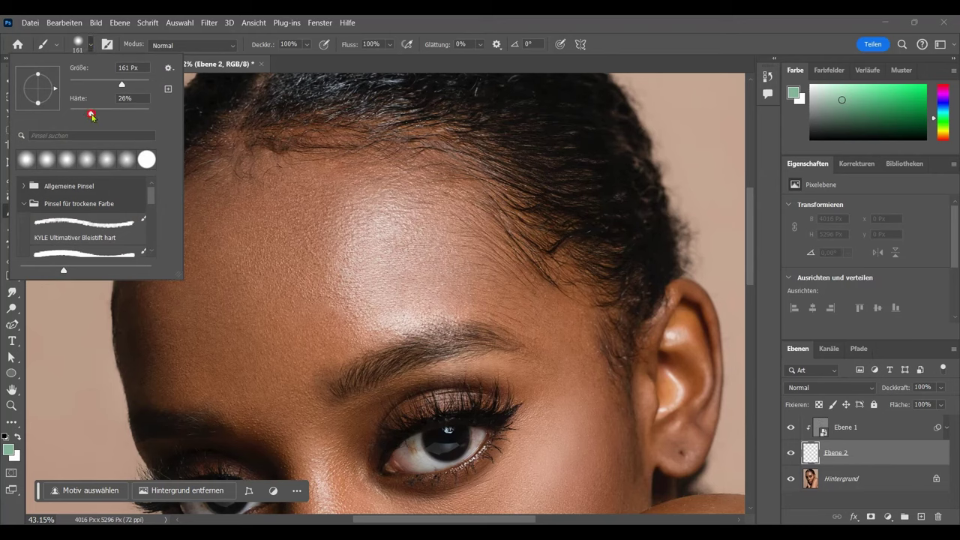
{"action": "left_click_drag", "start_coordinate": [92, 115], "coordinate": [89, 116]}
{"action": "left_click_drag", "start_coordinate": [122, 85], "coordinate": [129, 88]}
{"action": "left_click", "coordinate": [90, 49]}
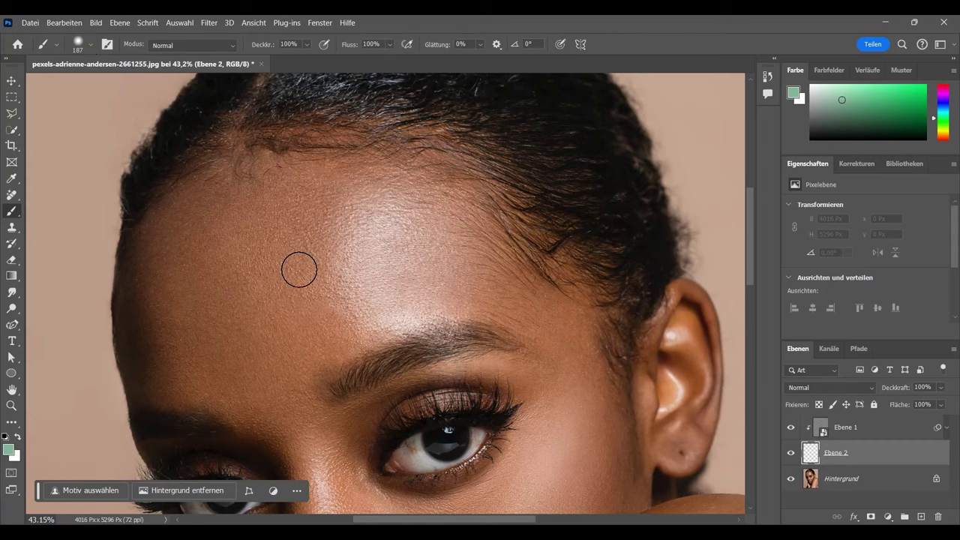
Step: Enlarge the brush on canvas to about 417 px
{"action": "right_click", "coordinate": [303, 263], "text": "alt"}
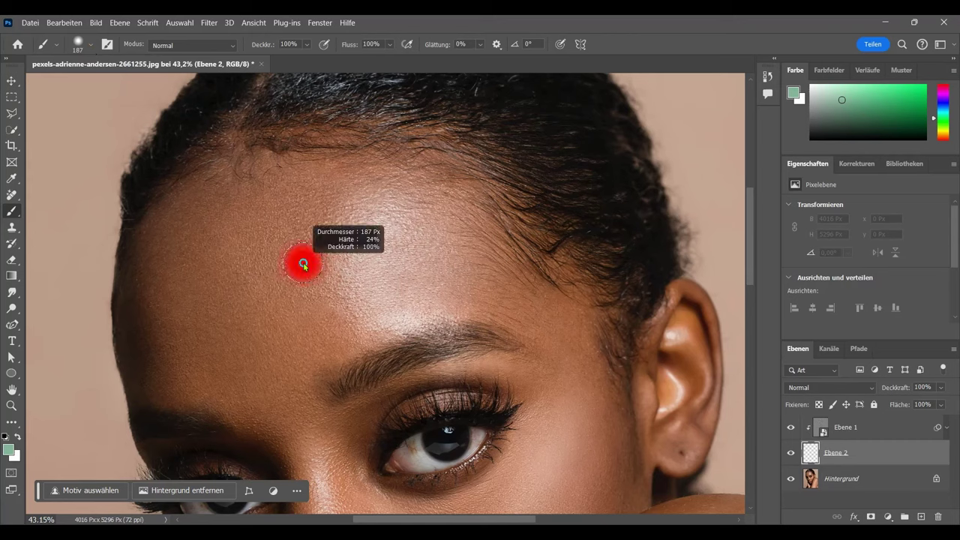
{"action": "left_click_drag", "start_coordinate": [303, 263], "coordinate": [329, 265]}
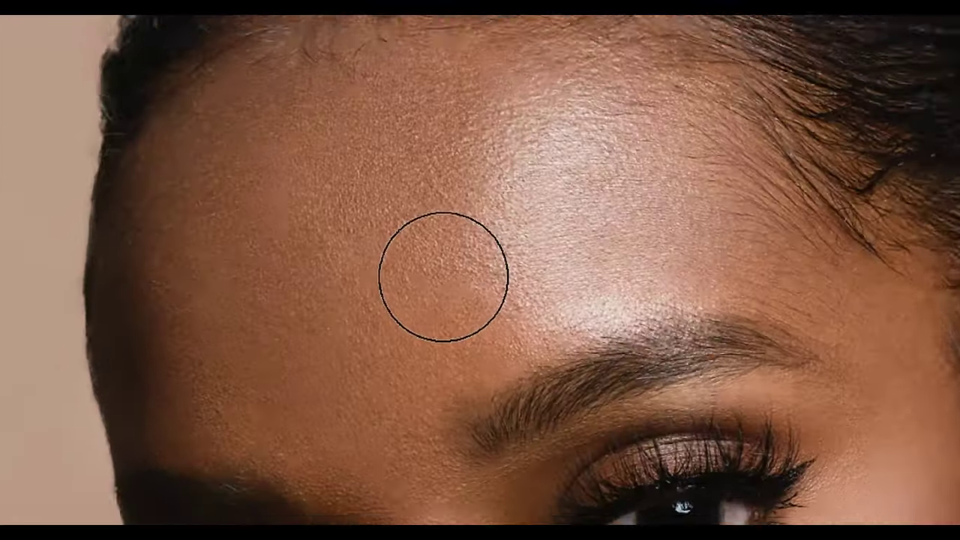
{"action": "key", "text": "alt"}
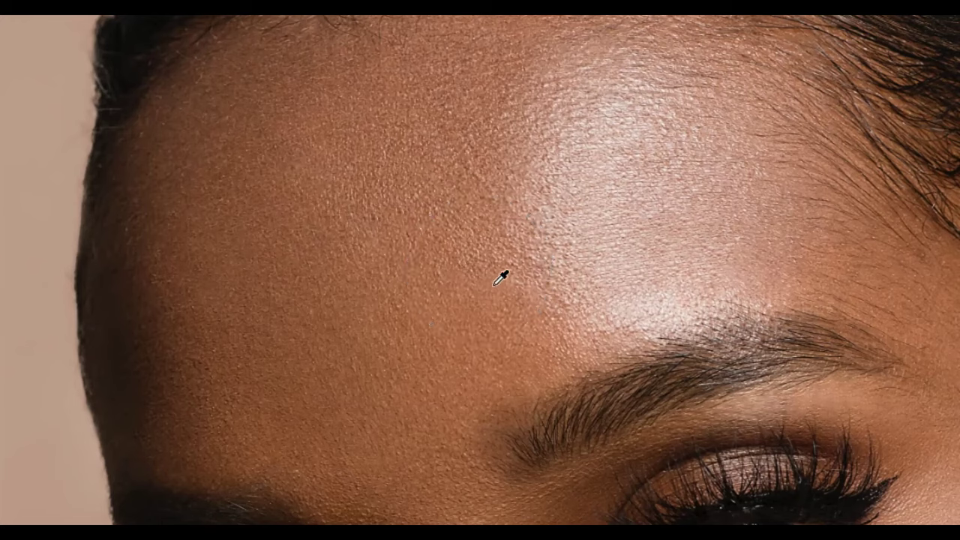
Step: Sample the forehead skin tone and lower Ebene 2 opacity to 36%
{"action": "left_click", "coordinate": [493, 284], "text": "alt"}
{"action": "left_click_drag", "start_coordinate": [483, 284], "coordinate": [488, 286]}
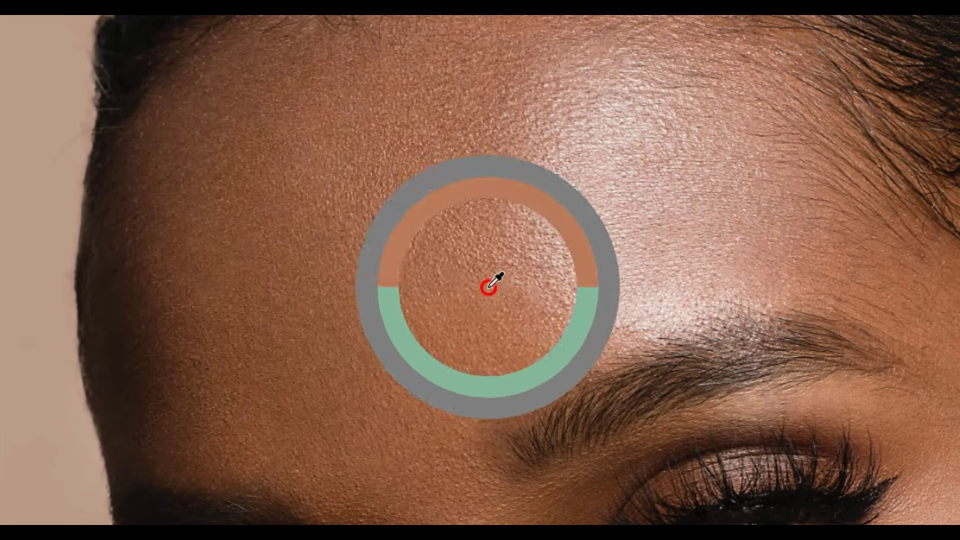
{"action": "left_click_drag", "start_coordinate": [488, 286], "coordinate": [488, 287]}
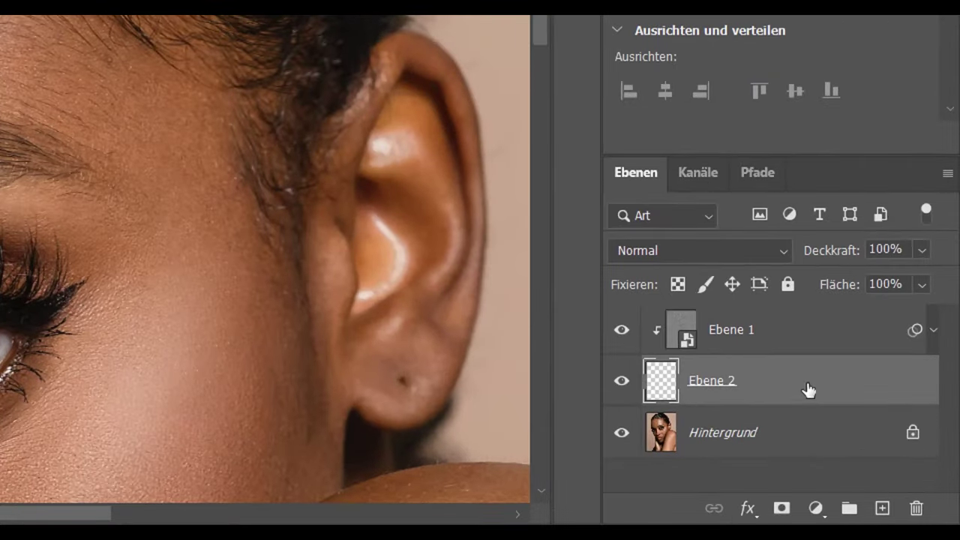
{"action": "left_click", "coordinate": [921, 251]}
{"action": "left_click_drag", "start_coordinate": [938, 278], "coordinate": [870, 284]}
{"action": "left_click", "coordinate": [922, 252]}
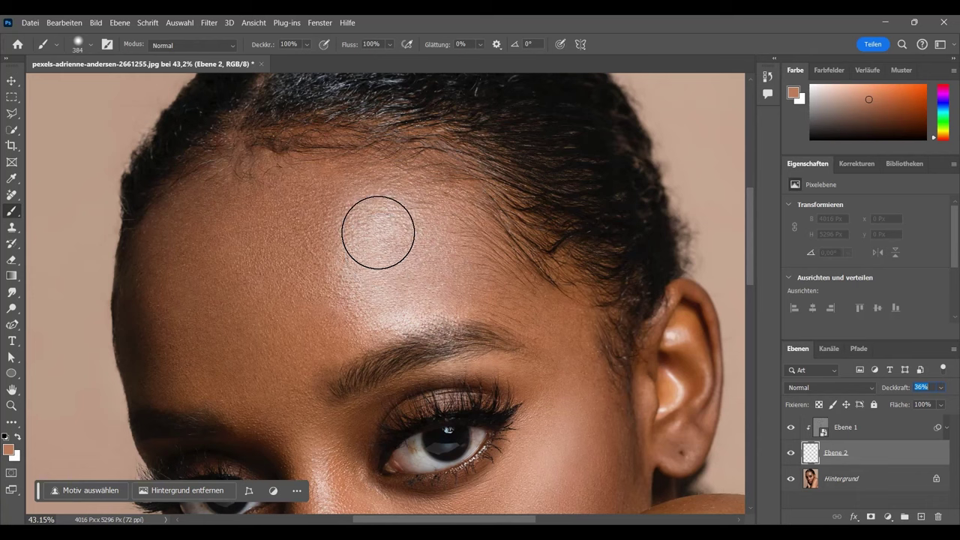
Step: Paint the sampled skin tone across the forehead
{"action": "left_click", "coordinate": [372, 244]}
{"action": "left_click_drag", "start_coordinate": [372, 244], "coordinate": [392, 308]}
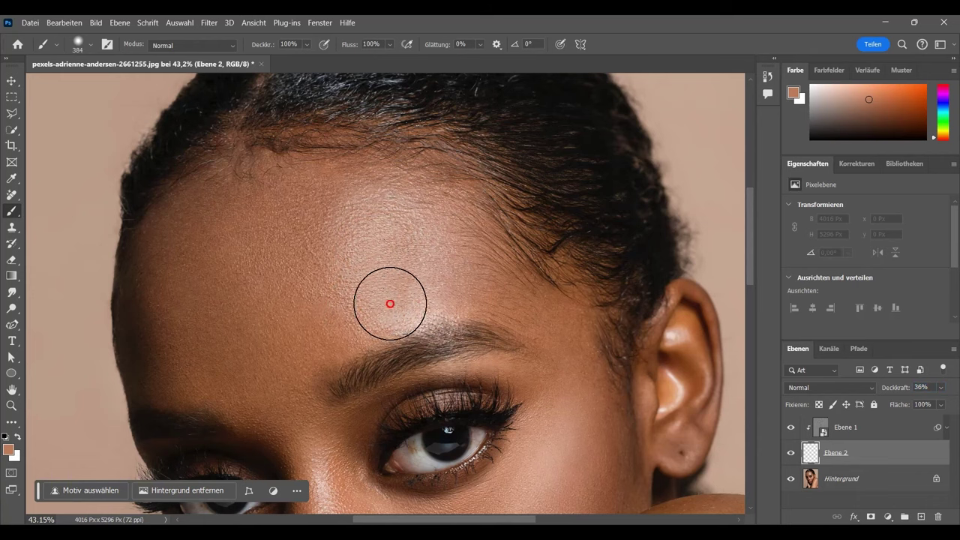
{"action": "left_click_drag", "start_coordinate": [392, 309], "coordinate": [467, 277]}
{"action": "scroll", "coordinate": [439, 227], "scroll_direction": "down", "scroll_amount": 2}
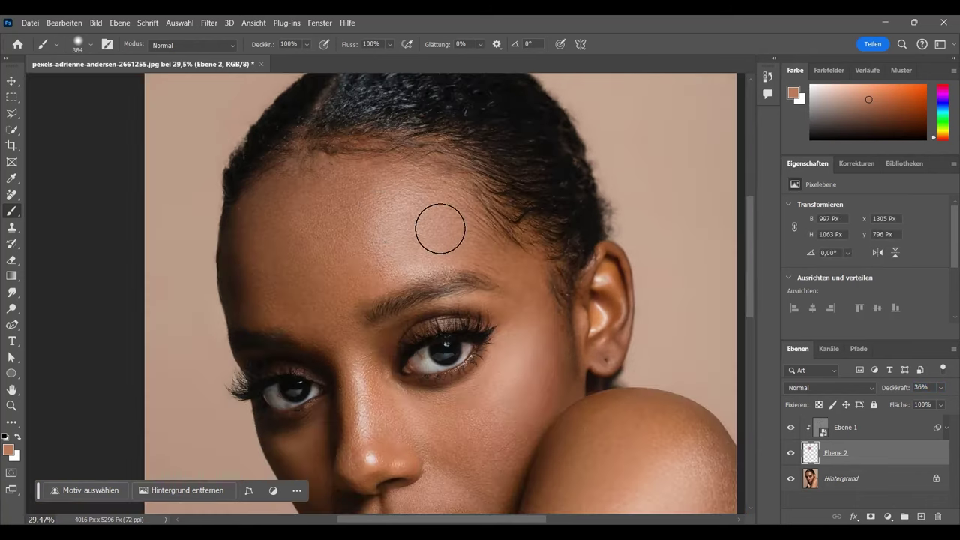
{"action": "scroll", "coordinate": [491, 265], "scroll_direction": "down", "scroll_amount": 1}
{"action": "scroll", "coordinate": [422, 225], "scroll_direction": "down", "scroll_amount": 2}
{"action": "scroll", "coordinate": [391, 292], "scroll_direction": "up", "scroll_amount": 2}
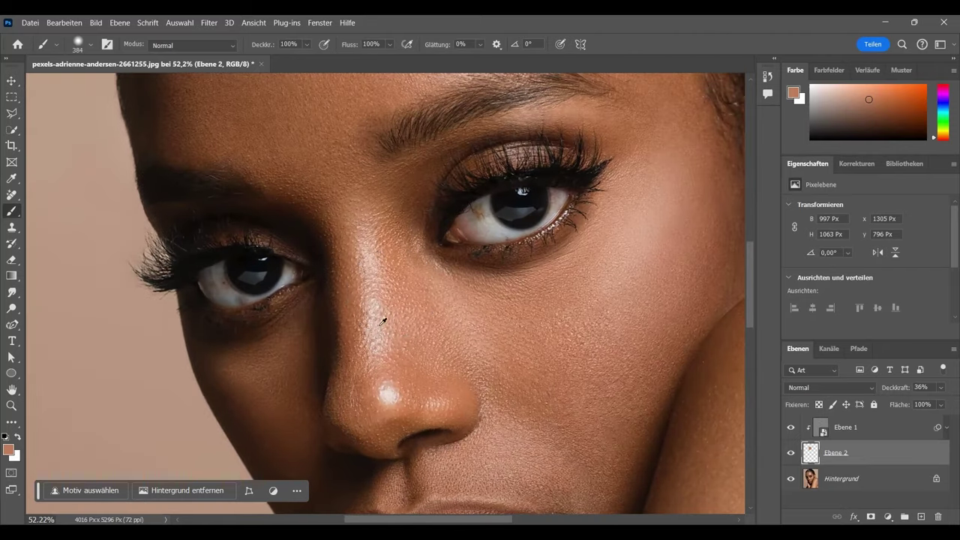
{"action": "scroll", "coordinate": [392, 292], "scroll_direction": "up", "scroll_amount": 1}
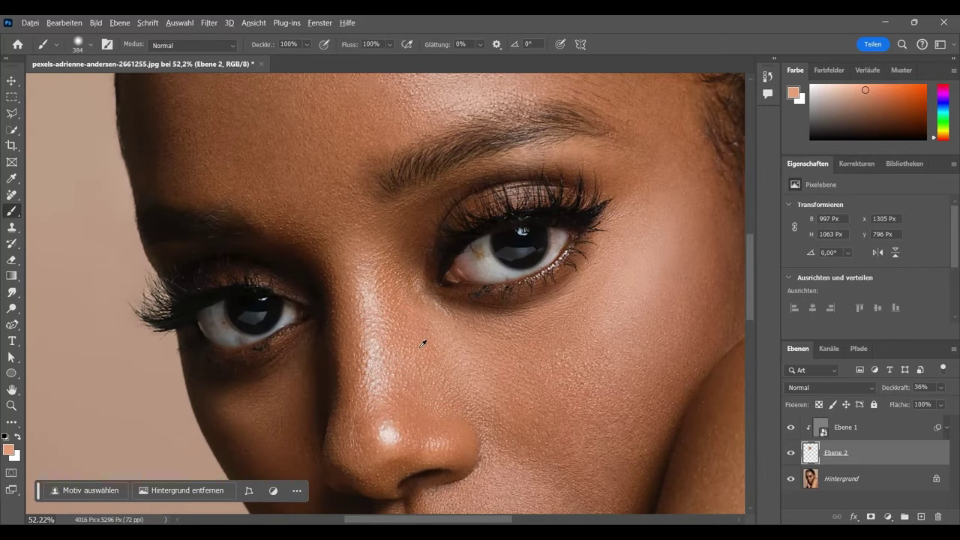
Step: Shrink the brush to about 123 px, resample skin beside the nose, and paint the nose bridge
{"action": "right_click", "coordinate": [419, 341], "text": "alt"}
{"action": "left_click_drag", "start_coordinate": [419, 341], "coordinate": [381, 336]}
{"action": "scroll", "coordinate": [344, 290], "scroll_direction": "down", "scroll_amount": 1}
{"action": "scroll", "coordinate": [344, 289], "scroll_direction": "down", "scroll_amount": 1}
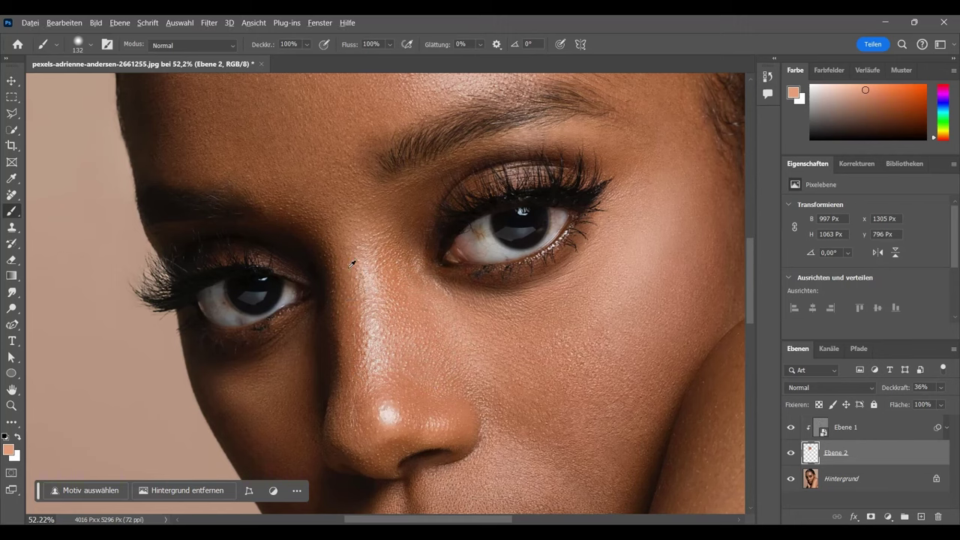
{"action": "left_click", "coordinate": [349, 266], "text": "alt"}
{"action": "left_click_drag", "start_coordinate": [350, 266], "coordinate": [350, 265]}
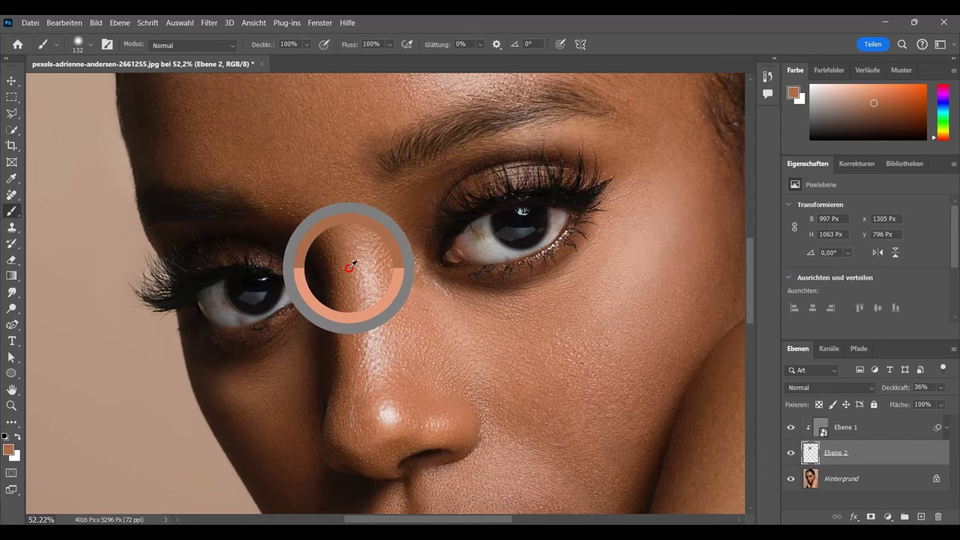
{"action": "scroll", "coordinate": [359, 248], "scroll_direction": "down", "scroll_amount": 2}
{"action": "left_click_drag", "start_coordinate": [363, 237], "coordinate": [368, 272]}
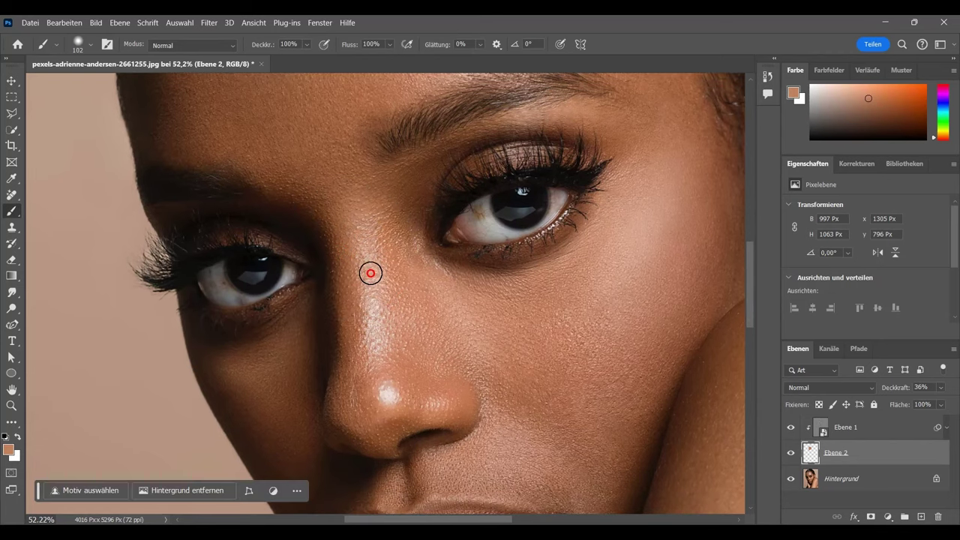
{"action": "scroll", "coordinate": [375, 277], "scroll_direction": "down", "scroll_amount": 3}
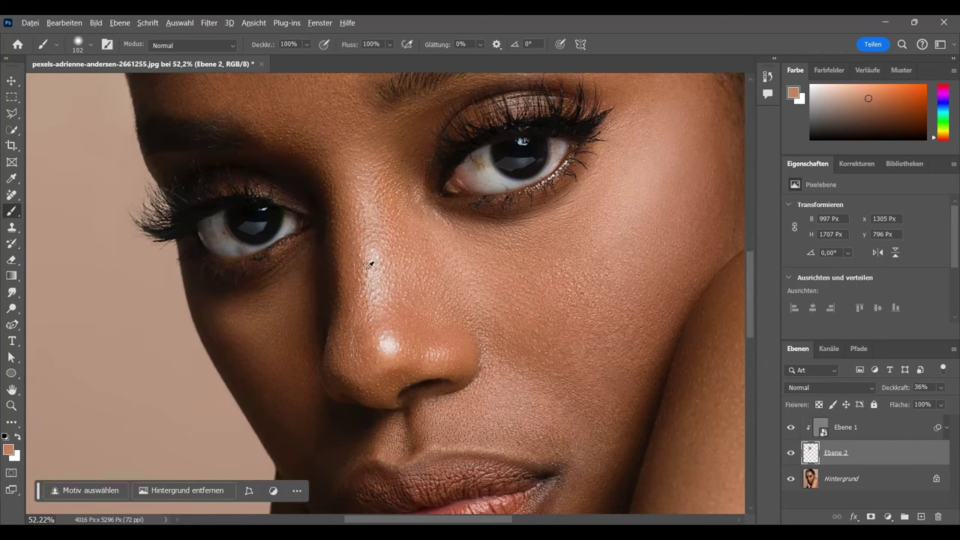
Step: Resample skin colours on the nose and nose tip and paint over them
{"action": "left_click", "coordinate": [398, 268], "text": "alt"}
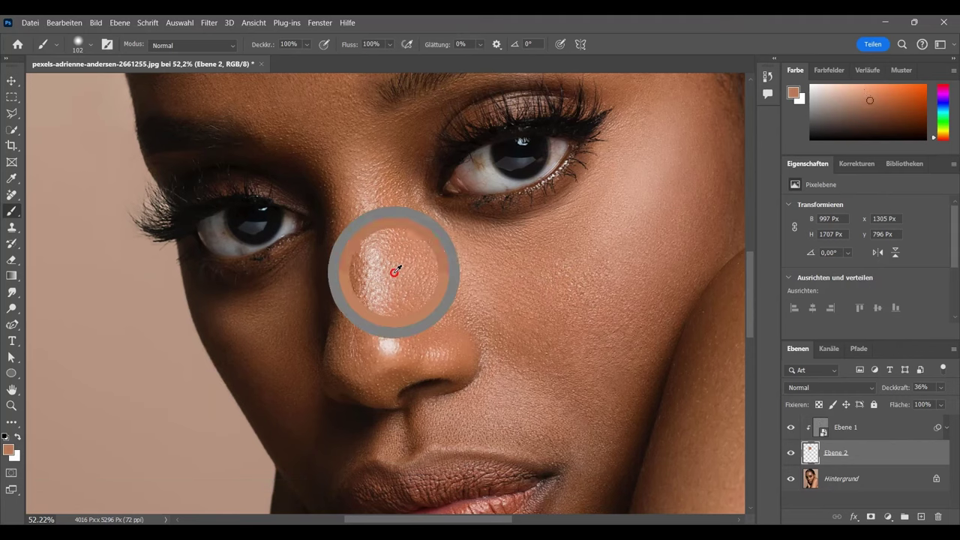
{"action": "left_click_drag", "start_coordinate": [375, 268], "coordinate": [375, 247]}
{"action": "scroll", "coordinate": [405, 278], "scroll_direction": "down", "scroll_amount": 3}
{"action": "scroll", "coordinate": [419, 270], "scroll_direction": "down", "scroll_amount": 1}
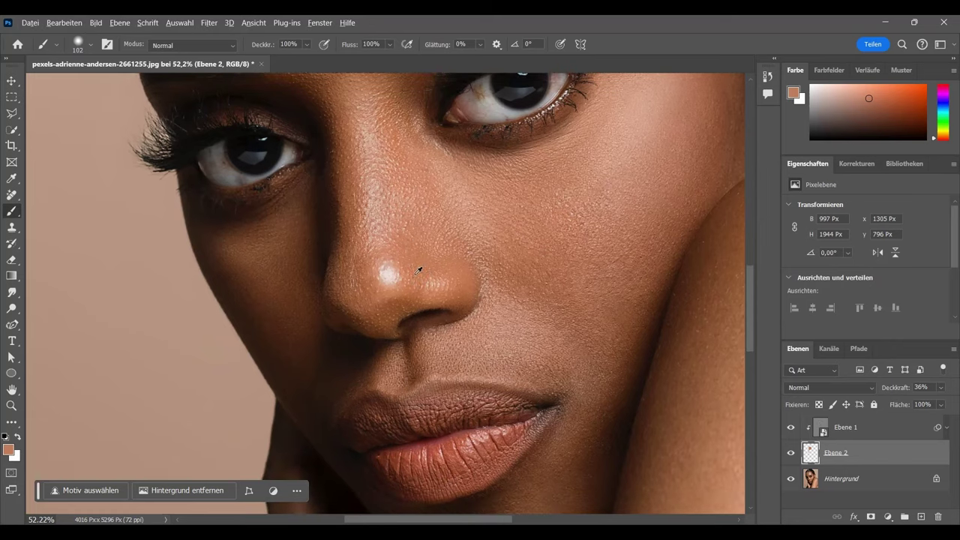
{"action": "left_click", "coordinate": [412, 271], "text": "alt"}
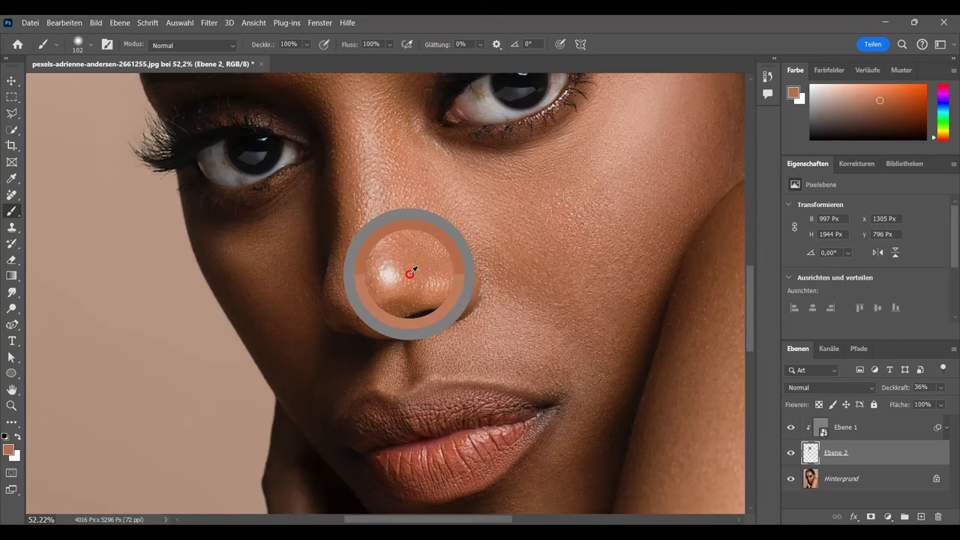
{"action": "left_click_drag", "start_coordinate": [411, 272], "coordinate": [390, 266]}
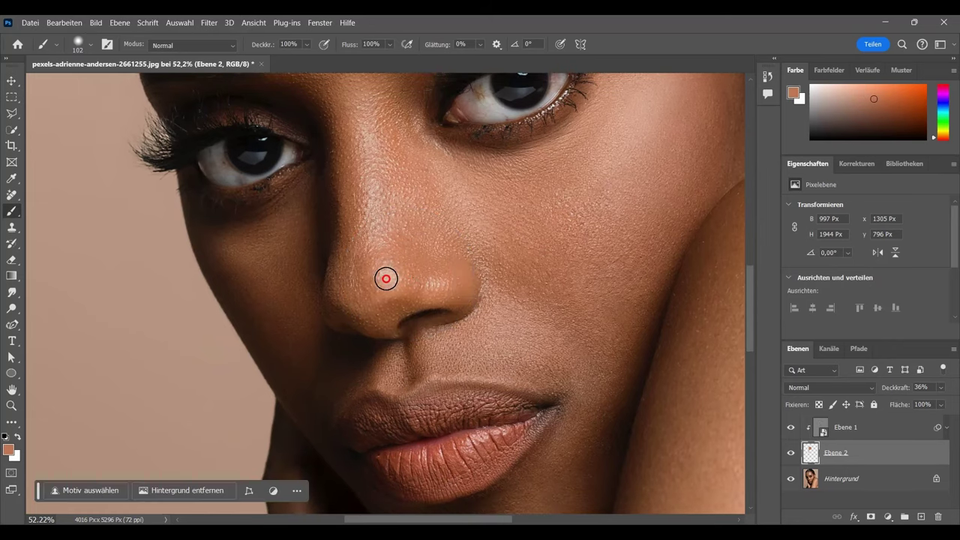
{"action": "scroll", "coordinate": [391, 270], "scroll_direction": "down", "scroll_amount": 3}
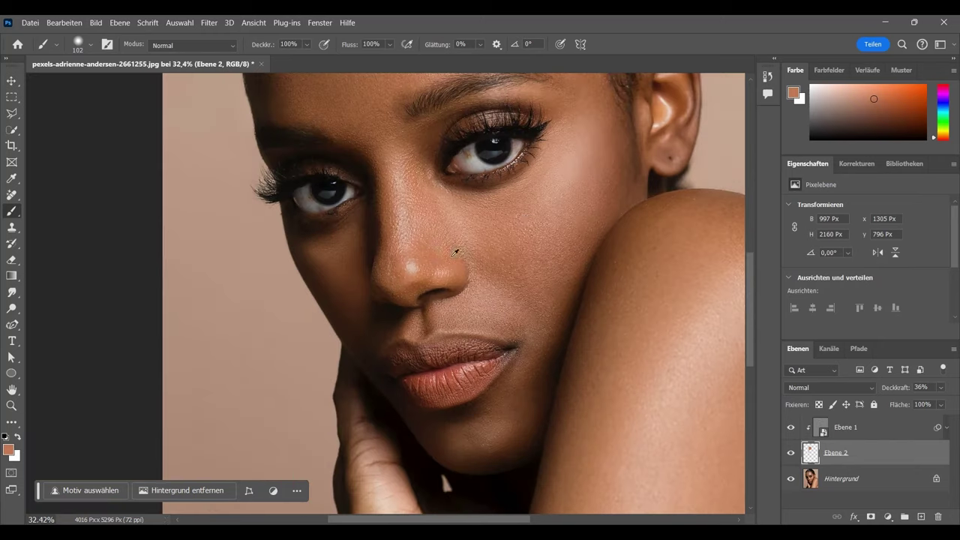
{"action": "scroll", "coordinate": [573, 228], "scroll_direction": "down", "scroll_amount": 1}
{"action": "scroll", "coordinate": [574, 229], "scroll_direction": "up", "scroll_amount": 1}
{"action": "scroll", "coordinate": [568, 212], "scroll_direction": "up", "scroll_amount": 2}
{"action": "scroll", "coordinate": [566, 208], "scroll_direction": "up", "scroll_amount": 2}
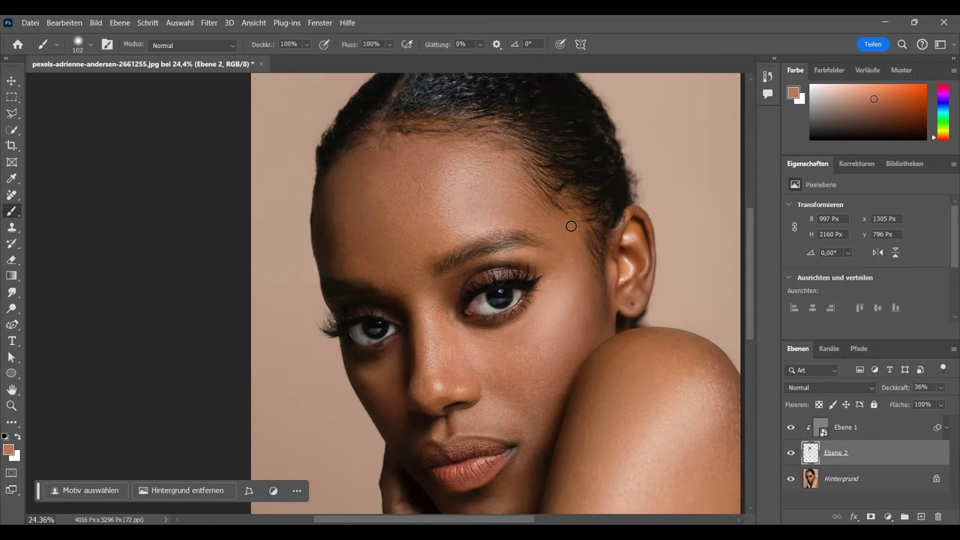
{"action": "scroll", "coordinate": [510, 334], "scroll_direction": "up", "scroll_amount": 2}
{"action": "scroll", "coordinate": [525, 337], "scroll_direction": "up", "scroll_amount": 1}
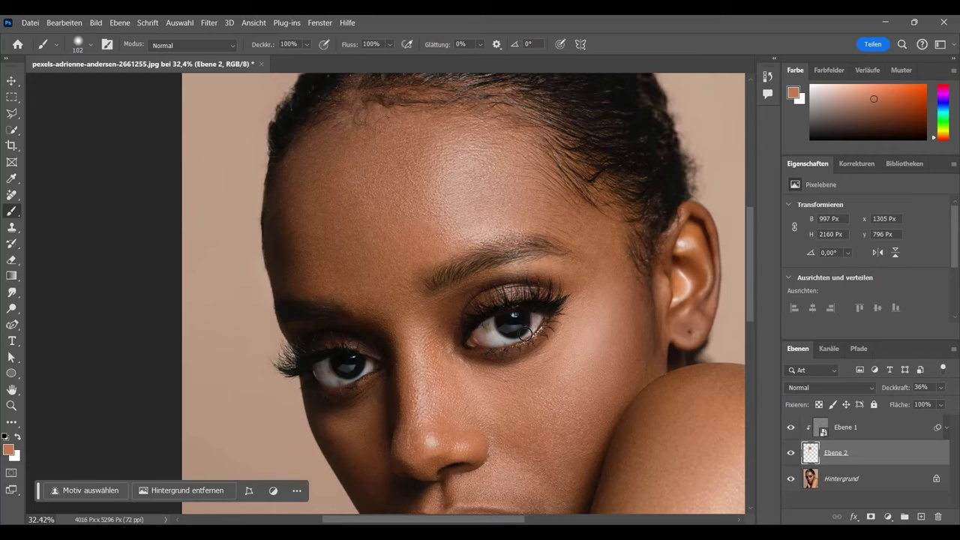
{"action": "left_click", "coordinate": [791, 453]}
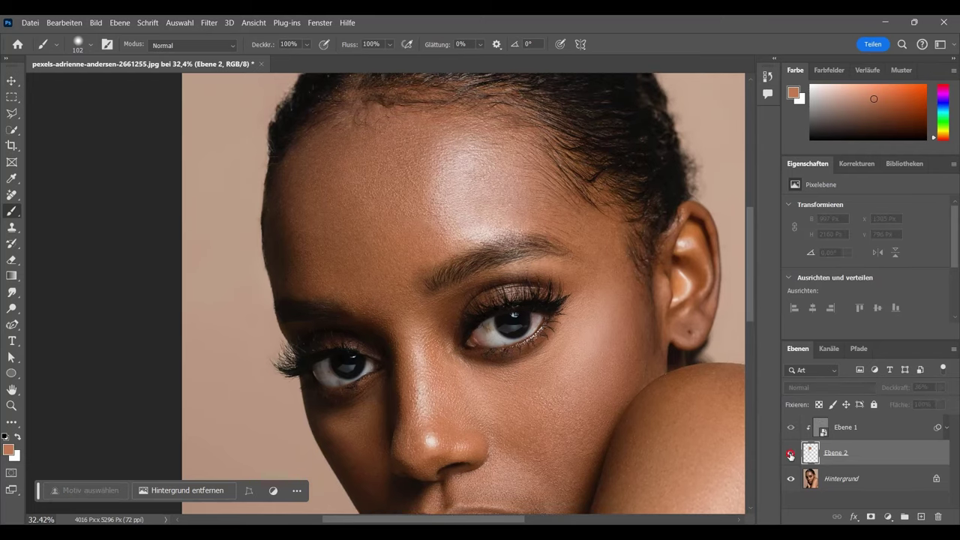
{"action": "left_click", "coordinate": [790, 453]}
{"action": "left_click", "coordinate": [791, 455]}
{"action": "left_click", "coordinate": [790, 454]}
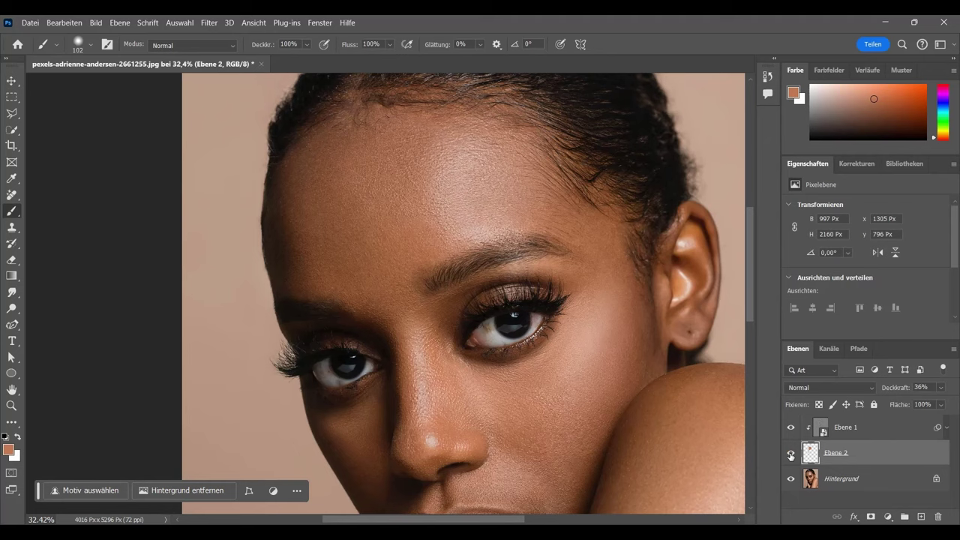
{"action": "left_click", "coordinate": [790, 454]}
{"action": "left_click", "coordinate": [790, 454]}
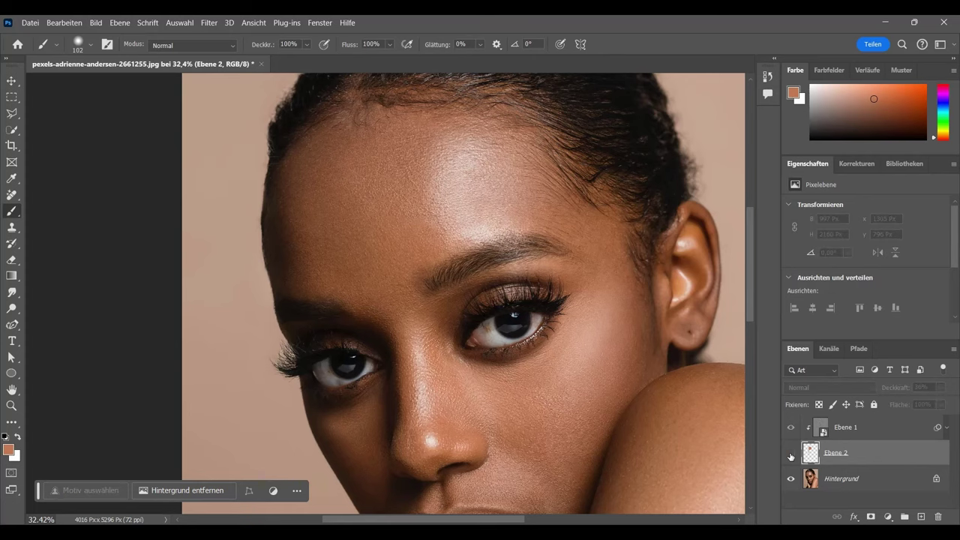
{"action": "scroll", "coordinate": [537, 252], "scroll_direction": "up", "scroll_amount": 3}
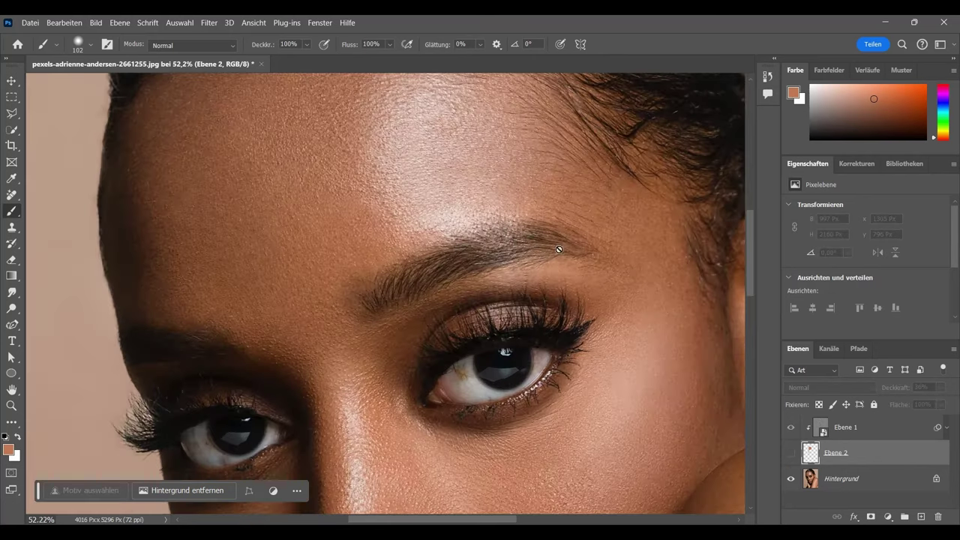
{"action": "left_click", "coordinate": [791, 455]}
{"action": "left_click", "coordinate": [792, 454]}
{"action": "left_click", "coordinate": [792, 455]}
{"action": "left_click", "coordinate": [791, 454]}
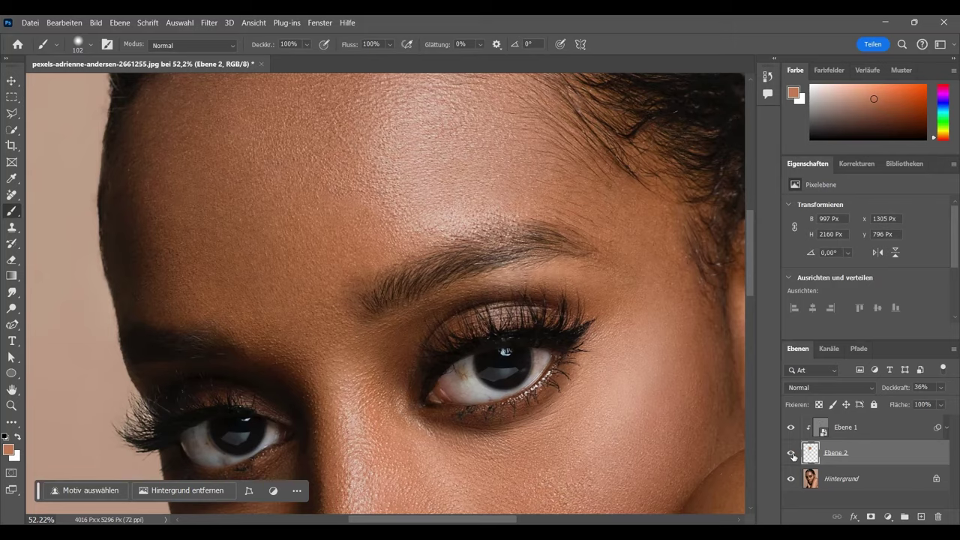
{"action": "scroll", "coordinate": [570, 293], "scroll_direction": "down", "scroll_amount": 2}
{"action": "scroll", "coordinate": [570, 292], "scroll_direction": "down", "scroll_amount": 1}
{"action": "left_click_drag", "start_coordinate": [504, 519], "coordinate": [529, 518]}
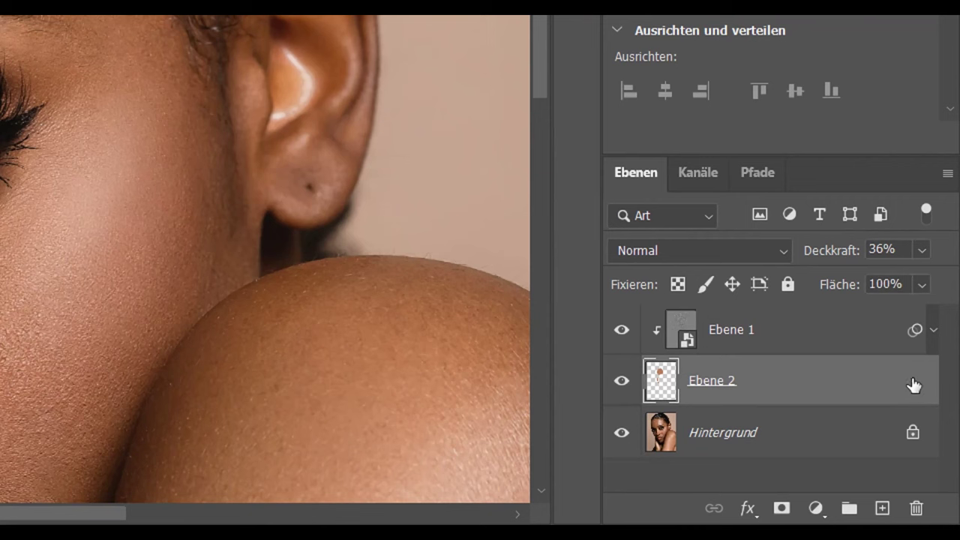
Step: Split Ebene 2's Underlying Layer blend-if black slider at 105/135 in Layer Style
{"action": "double_click", "coordinate": [913, 385]}
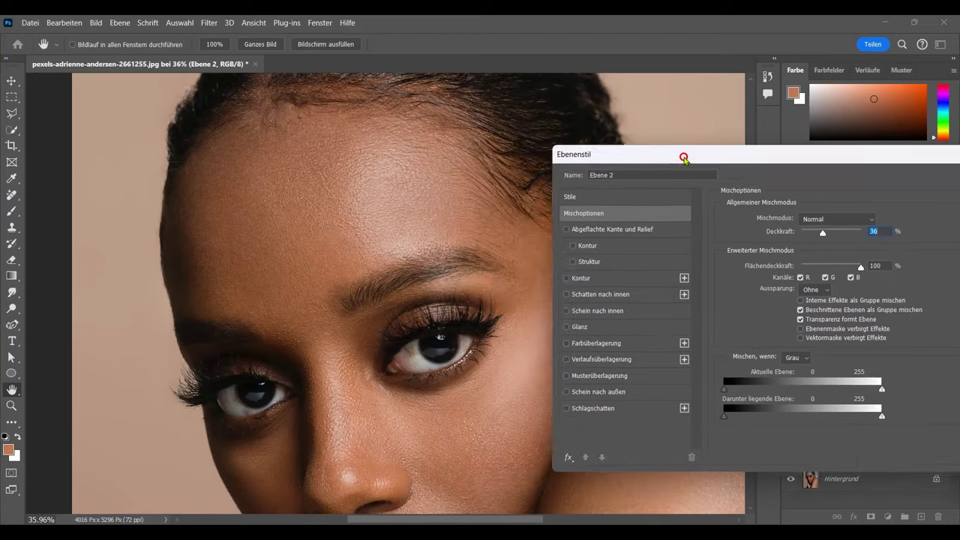
{"action": "left_click_drag", "start_coordinate": [578, 159], "coordinate": [701, 165]}
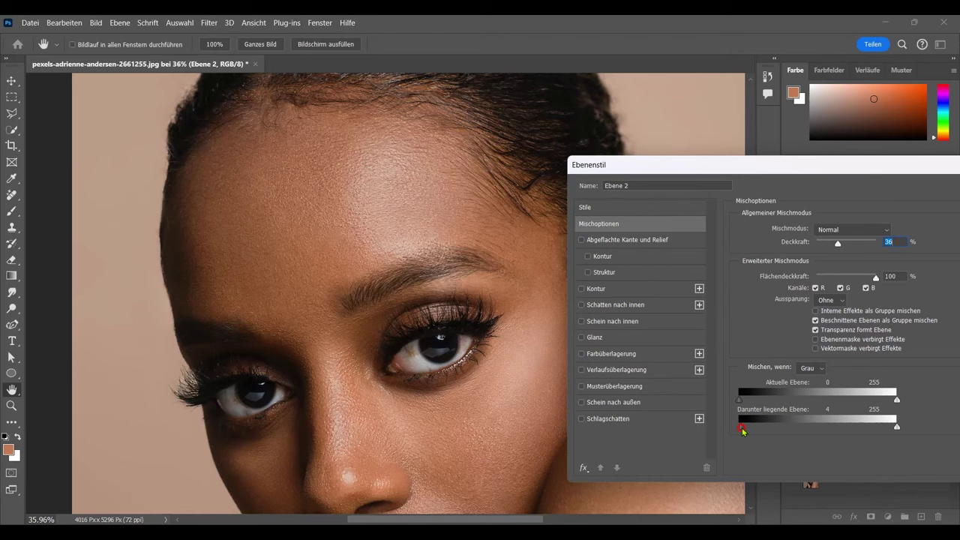
{"action": "mouse_move", "coordinate": [747, 430]}
{"action": "left_mouse_down"}
{"action": "mouse_move", "coordinate": [844, 416]}
{"action": "mouse_move", "coordinate": [794, 410]}
{"action": "mouse_move", "coordinate": [828, 404]}
{"action": "mouse_move", "coordinate": [738, 420]}
{"action": "mouse_move", "coordinate": [824, 409]}
{"action": "mouse_move", "coordinate": [788, 411]}
{"action": "mouse_move", "coordinate": [805, 410]}
{"action": "left_mouse_up"}
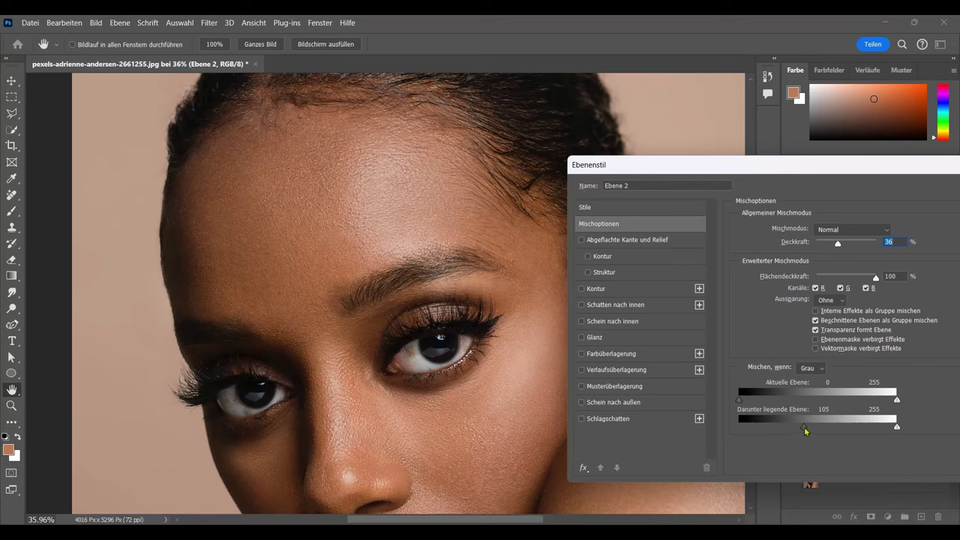
{"action": "left_click_drag", "start_coordinate": [805, 427], "coordinate": [810, 431]}
{"action": "left_click_drag", "start_coordinate": [779, 165], "coordinate": [608, 174]}
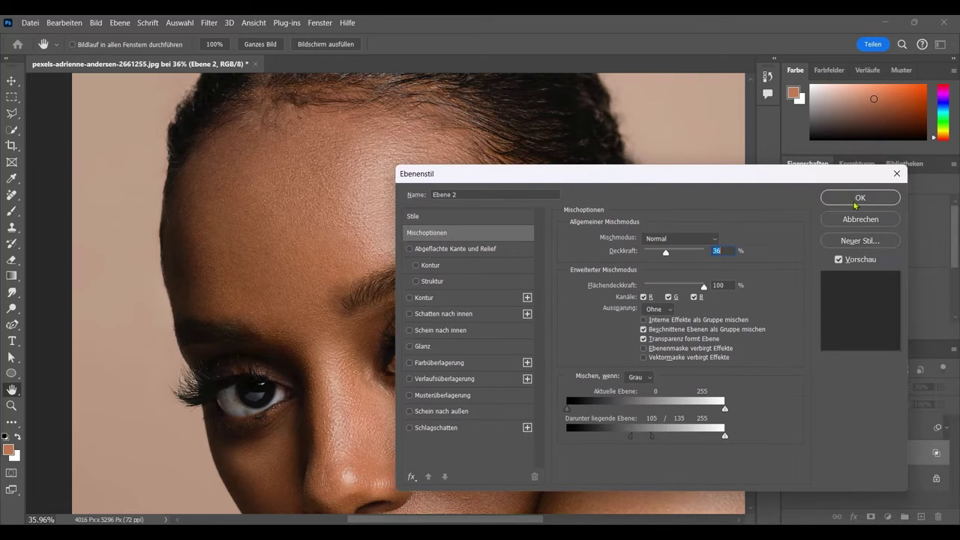
{"action": "left_click", "coordinate": [860, 198]}
{"action": "key", "text": "b"}
{"action": "scroll", "coordinate": [628, 422], "scroll_direction": "down", "scroll_amount": 1}
{"action": "scroll", "coordinate": [659, 418], "scroll_direction": "down", "scroll_amount": 1}
Step: Toggle Ebene 2's visibility repeatedly to compare the skin paint before and after
{"action": "scroll", "coordinate": [675, 427], "scroll_direction": "down", "scroll_amount": 1}
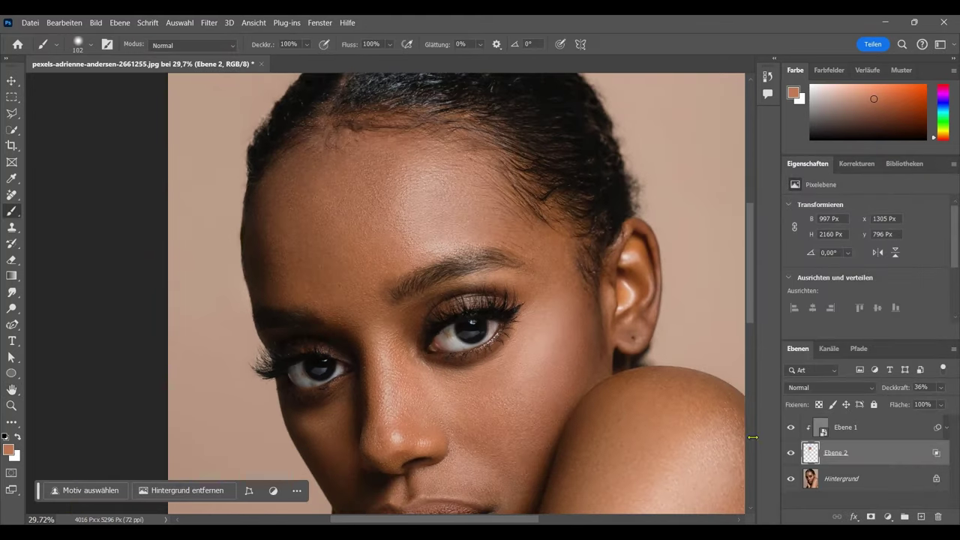
{"action": "left_click", "coordinate": [791, 455]}
{"action": "left_click", "coordinate": [792, 455]}
{"action": "left_click", "coordinate": [791, 455]}
{"action": "left_click", "coordinate": [792, 455]}
{"action": "left_click", "coordinate": [792, 455]}
{"action": "left_click", "coordinate": [792, 455]}
{"action": "left_click", "coordinate": [792, 454]}
{"action": "left_click", "coordinate": [792, 455]}
{"action": "scroll", "coordinate": [552, 282], "scroll_direction": "down", "scroll_amount": 1}
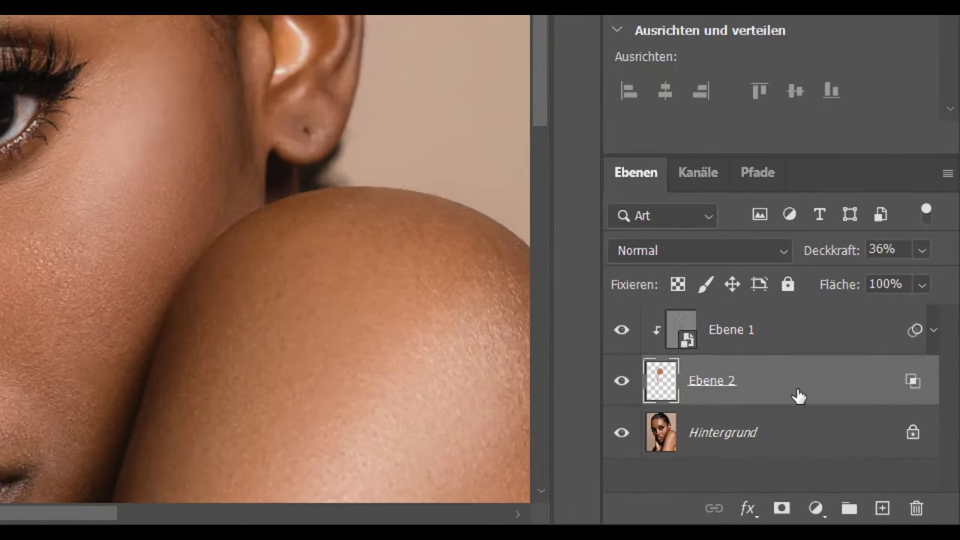
Step: Duplicate Ebene 2 into Ebene 2 Kopie and reselect the original Ebene 2
{"action": "key", "text": "ctrl+j"}
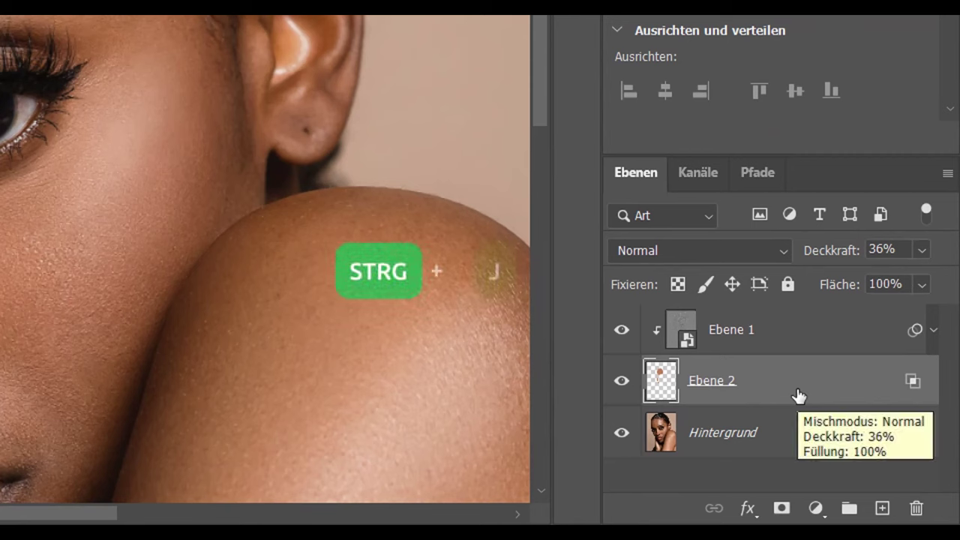
{"action": "key", "text": "ctrl+j"}
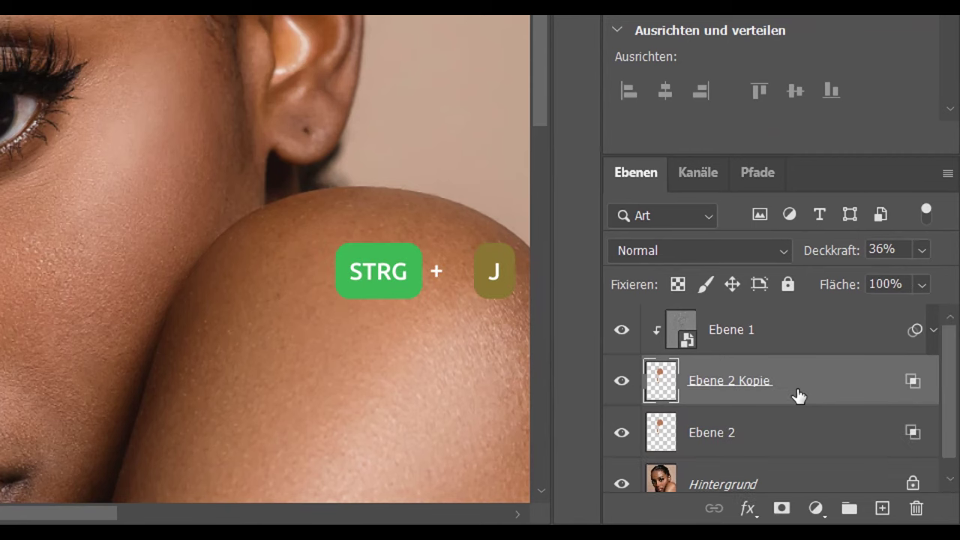
{"action": "left_click", "coordinate": [811, 445]}
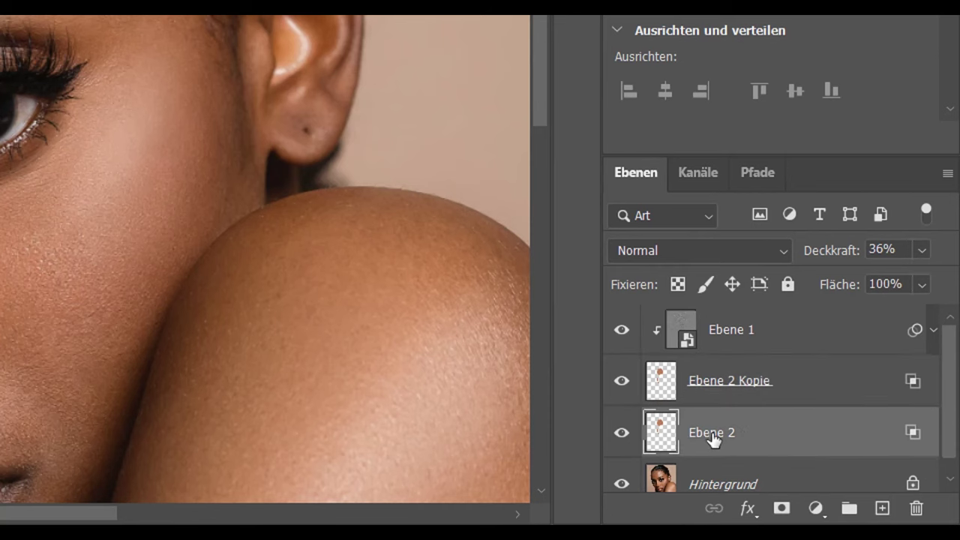
{"action": "left_click", "coordinate": [921, 253]}
Step: Raise Ebene 2 opacity to about 82%, switch it to Farbe mode, and compare
{"action": "left_click_drag", "start_coordinate": [868, 281], "coordinate": [922, 279]}
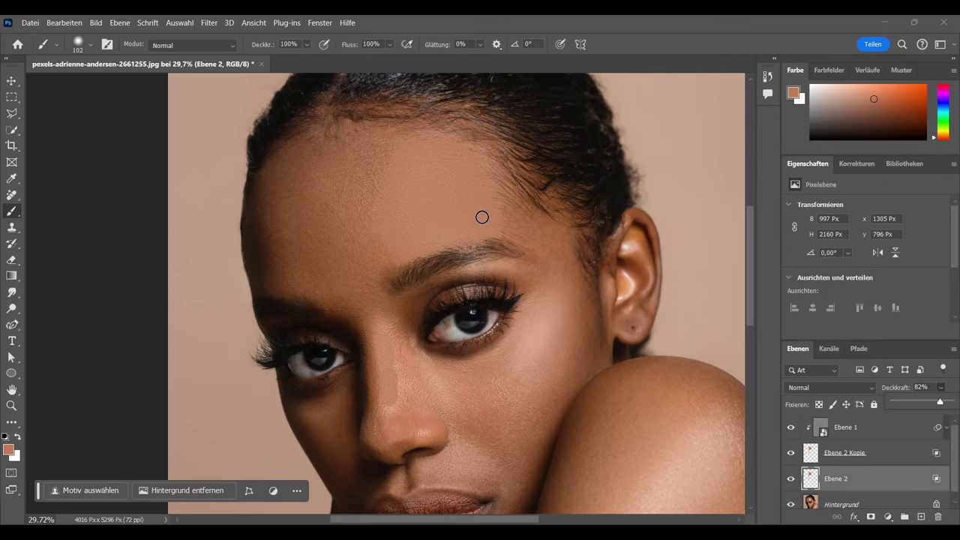
{"action": "left_click", "coordinate": [871, 388]}
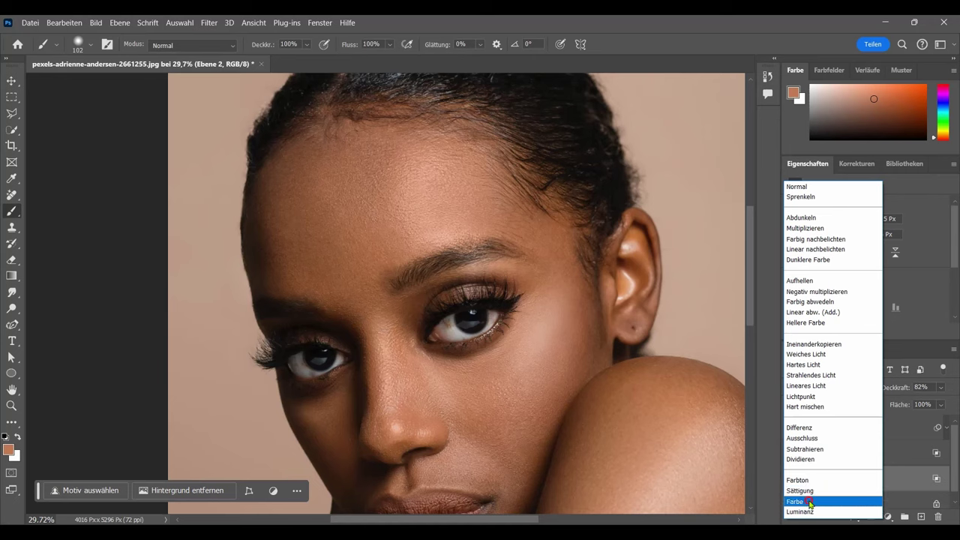
{"action": "left_click", "coordinate": [810, 501]}
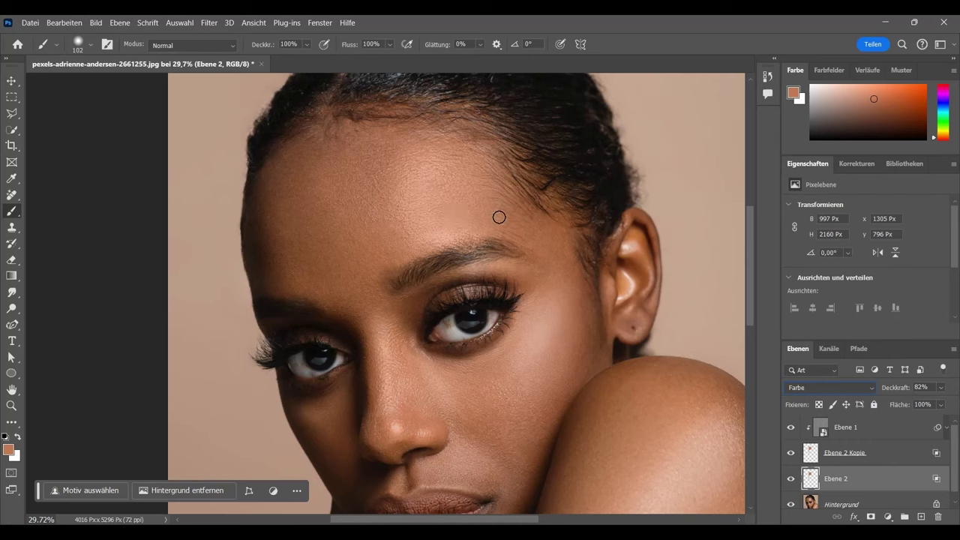
{"action": "left_click", "coordinate": [793, 481]}
{"action": "left_click", "coordinate": [793, 480]}
{"action": "left_click", "coordinate": [793, 481]}
{"action": "left_click", "coordinate": [792, 480]}
Step: Lower Ebene 2's opacity to 55%
{"action": "left_click", "coordinate": [942, 388]}
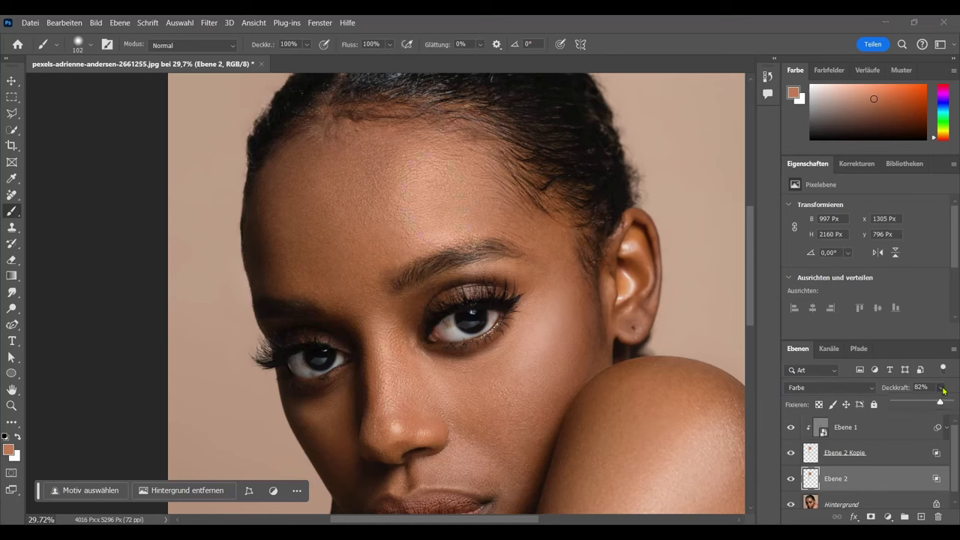
{"action": "mouse_move", "coordinate": [939, 403]}
{"action": "left_mouse_down"}
{"action": "mouse_move", "coordinate": [956, 407]}
{"action": "mouse_move", "coordinate": [926, 403]}
{"action": "left_mouse_up"}
{"action": "left_click", "coordinate": [941, 388]}
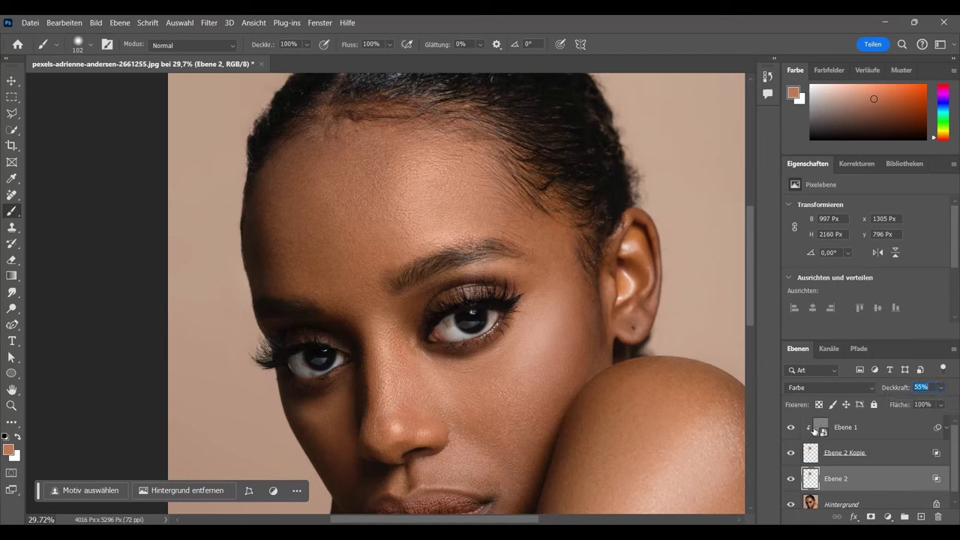
{"action": "key", "text": "v"}
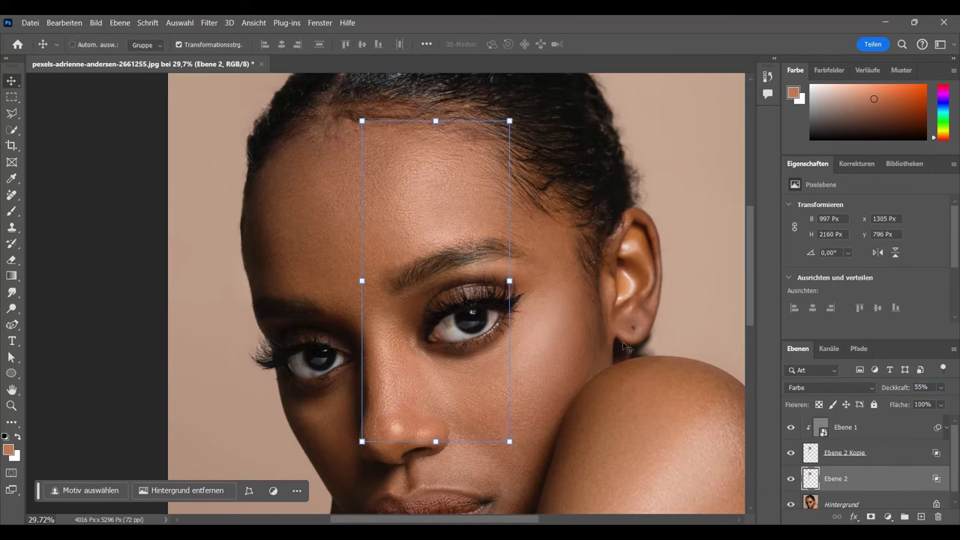
{"action": "left_click", "coordinate": [835, 502]}
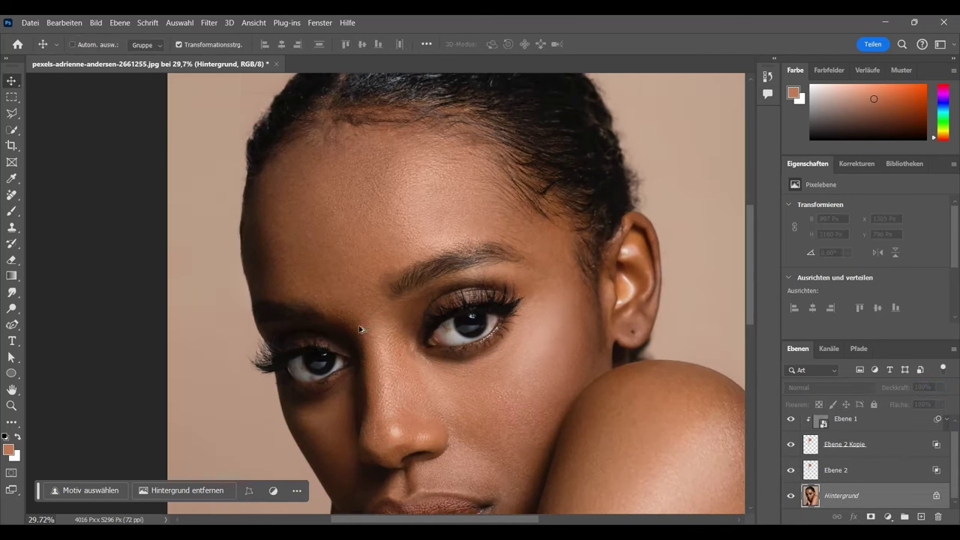
{"action": "scroll", "coordinate": [360, 329], "scroll_direction": "down", "scroll_amount": 2}
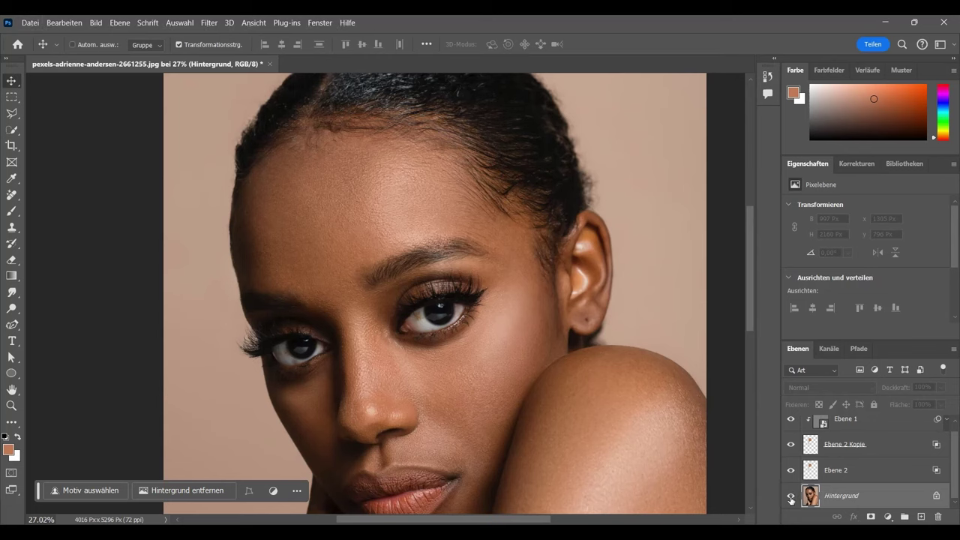
{"action": "left_click", "coordinate": [791, 497], "text": "alt"}
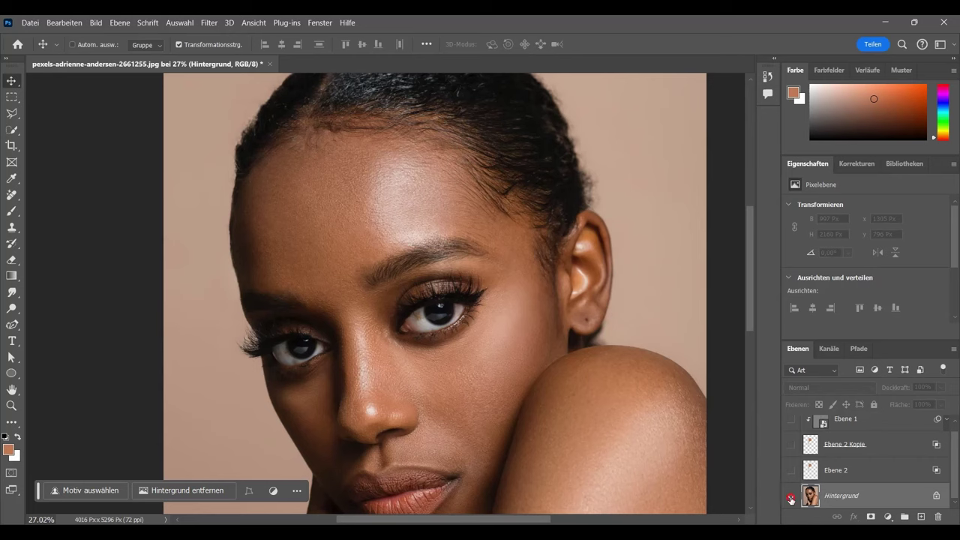
{"action": "left_click", "coordinate": [790, 497], "text": "alt"}
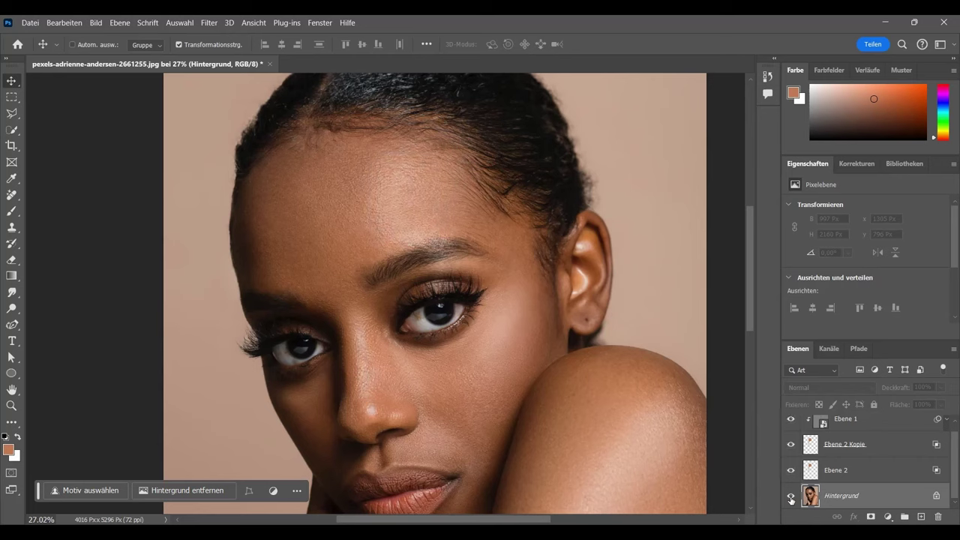
{"action": "left_click", "coordinate": [791, 497], "text": "alt"}
{"action": "left_click", "coordinate": [791, 497], "text": "alt"}
{"action": "left_click", "coordinate": [790, 497], "text": "alt"}
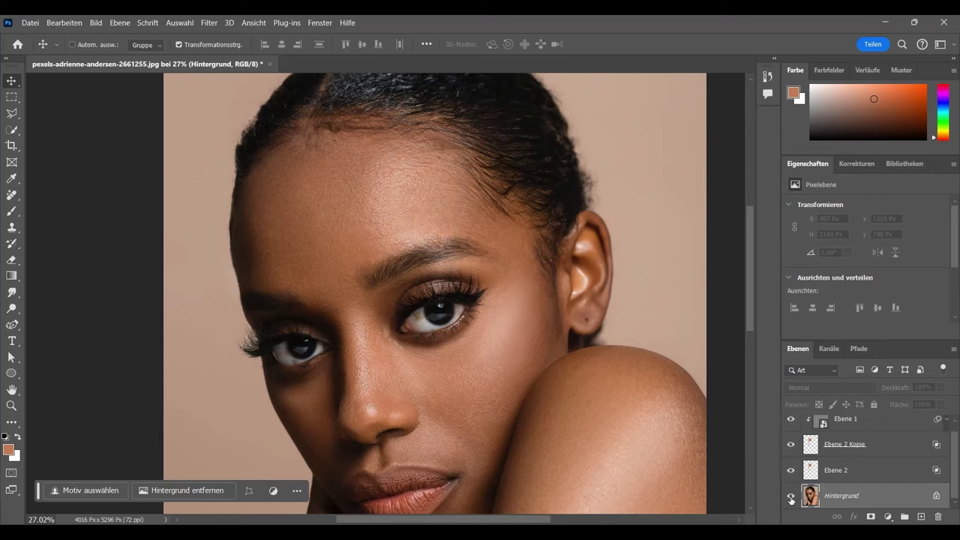